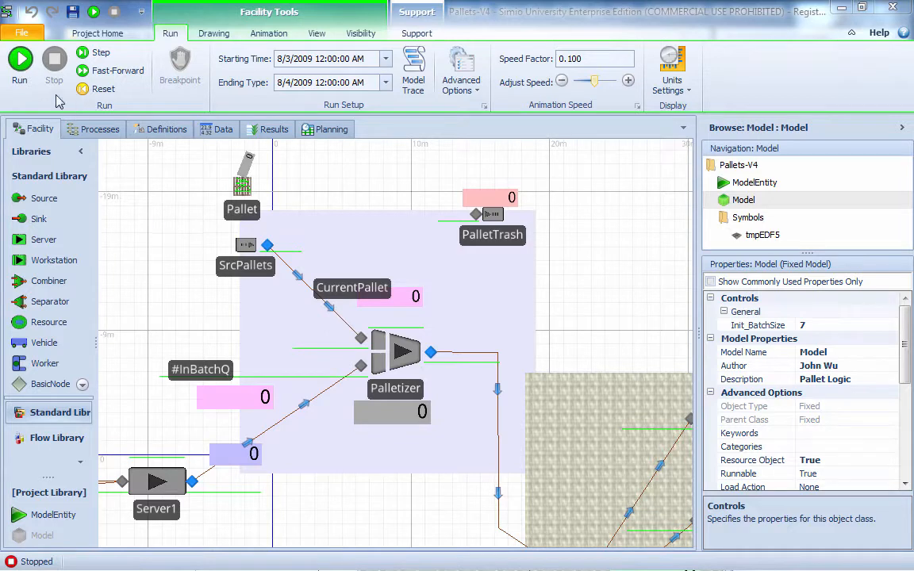
Run the simulation to observe the pallet flow through the Palletizer, and stop the run.
{"action": "left_click", "coordinate": [19, 72]}
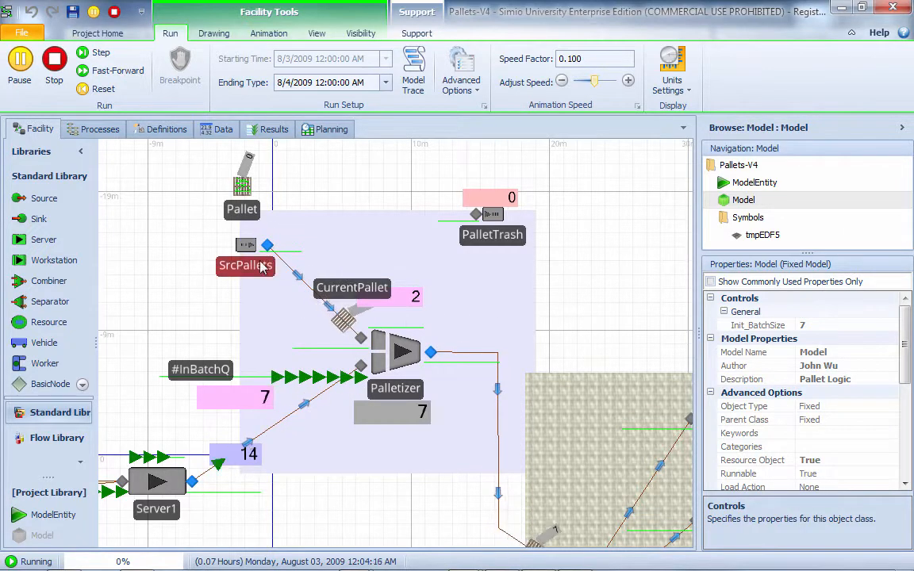
{"action": "left_click_drag", "start_coordinate": [181, 265], "coordinate": [164, 235]}
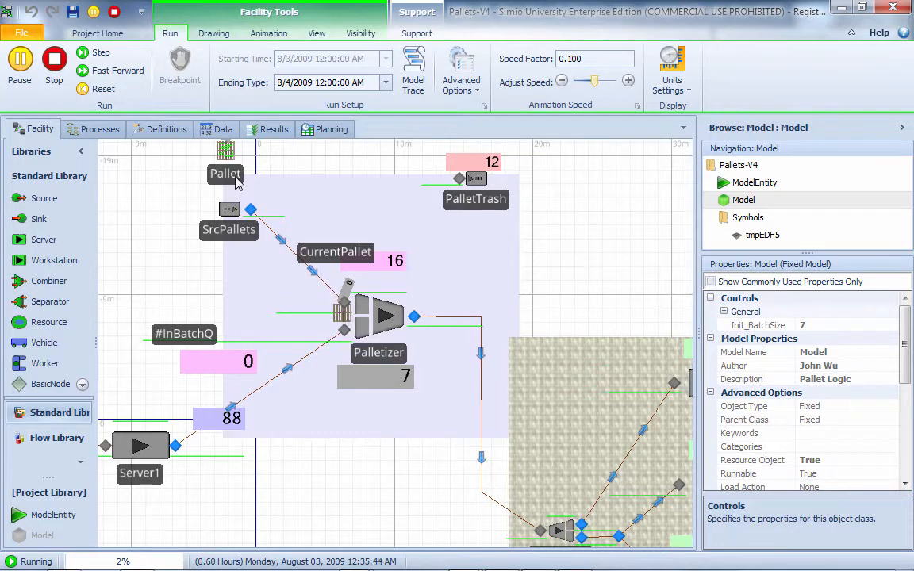
{"action": "left_click", "coordinate": [56, 69]}
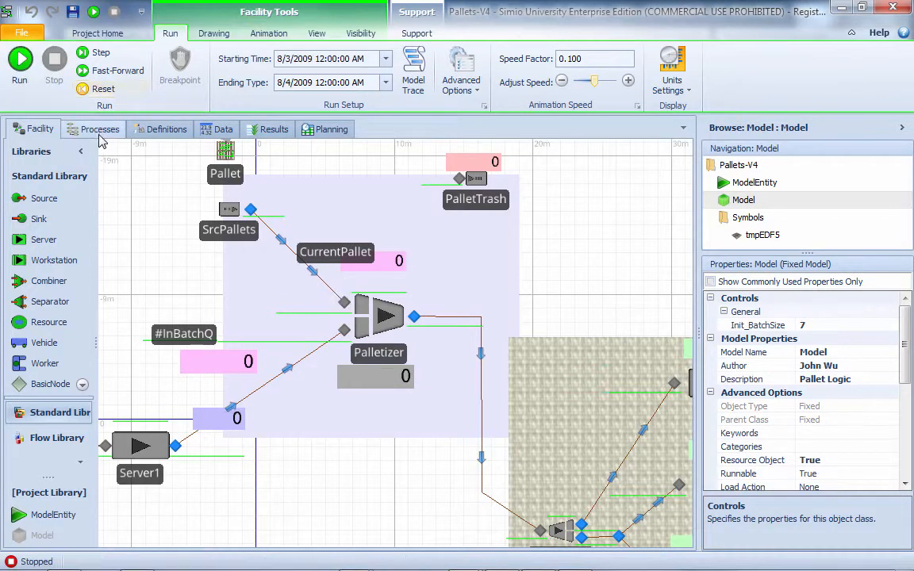
Change the ChkTwinBrother Decide expression to (Palletizer.MemberInputBuffer.Contents.NumberWaiting > 0) && (CurrentPallet == ModelEntity.SerNo).
{"action": "left_click", "coordinate": [94, 128]}
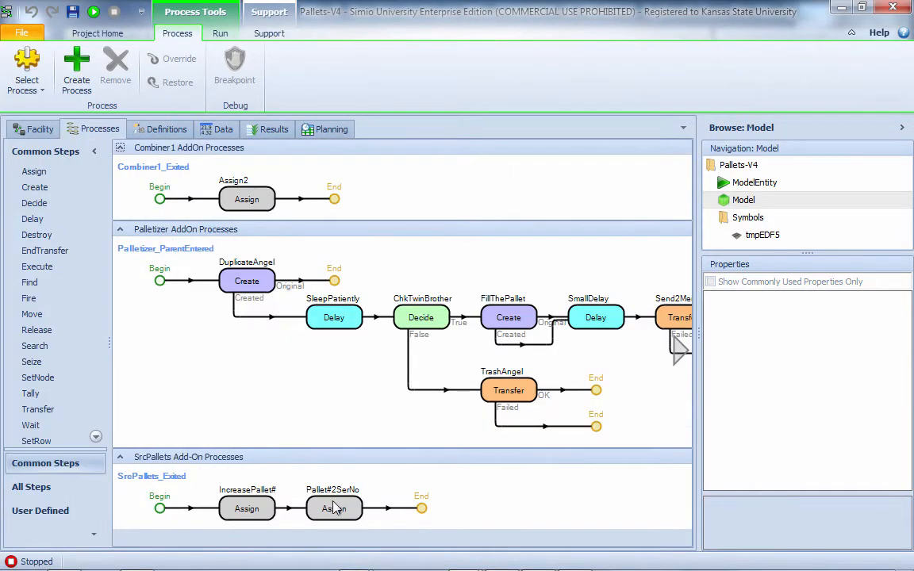
{"action": "left_click", "coordinate": [421, 317]}
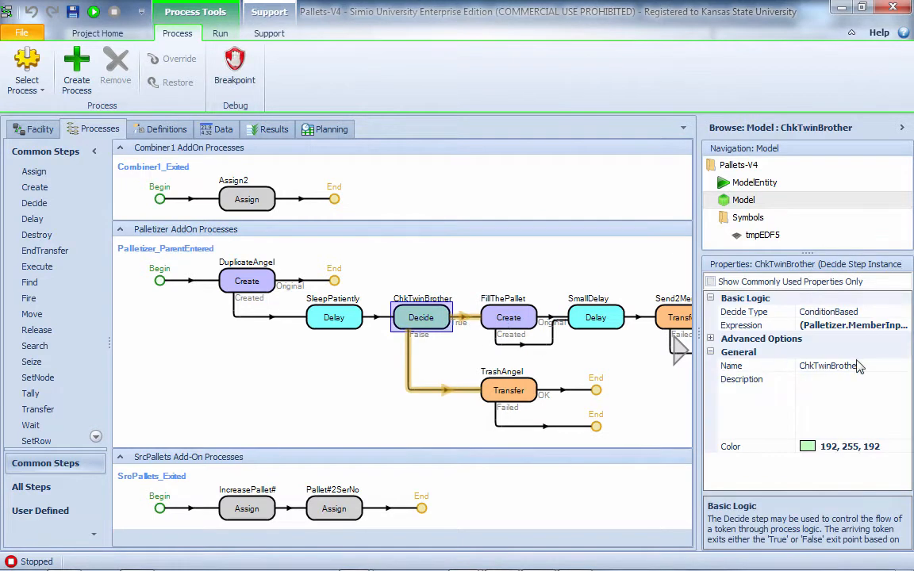
{"action": "left_click_drag", "start_coordinate": [700, 339], "coordinate": [515, 339]}
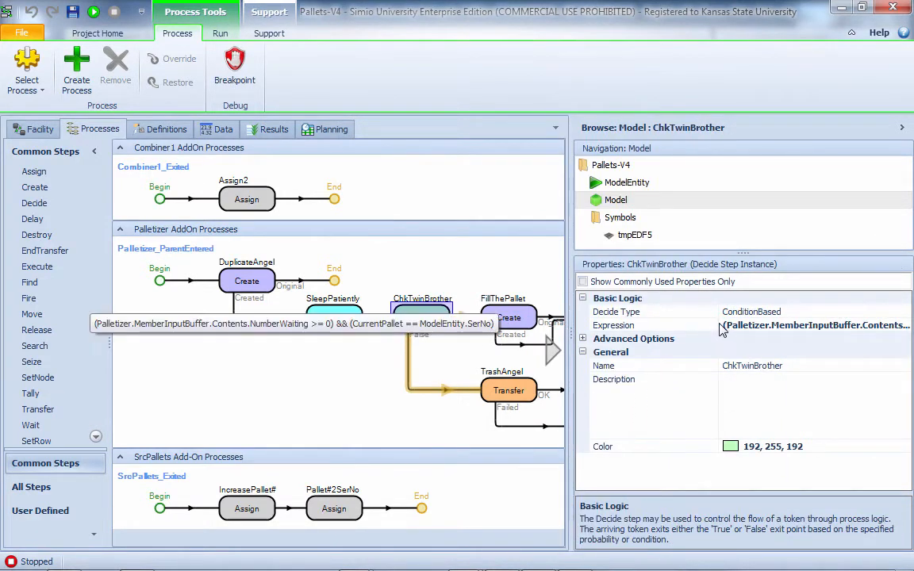
{"action": "left_click_drag", "start_coordinate": [718, 326], "coordinate": [691, 326]}
{"action": "left_click", "coordinate": [812, 327]}
{"action": "left_click", "coordinate": [812, 327]}
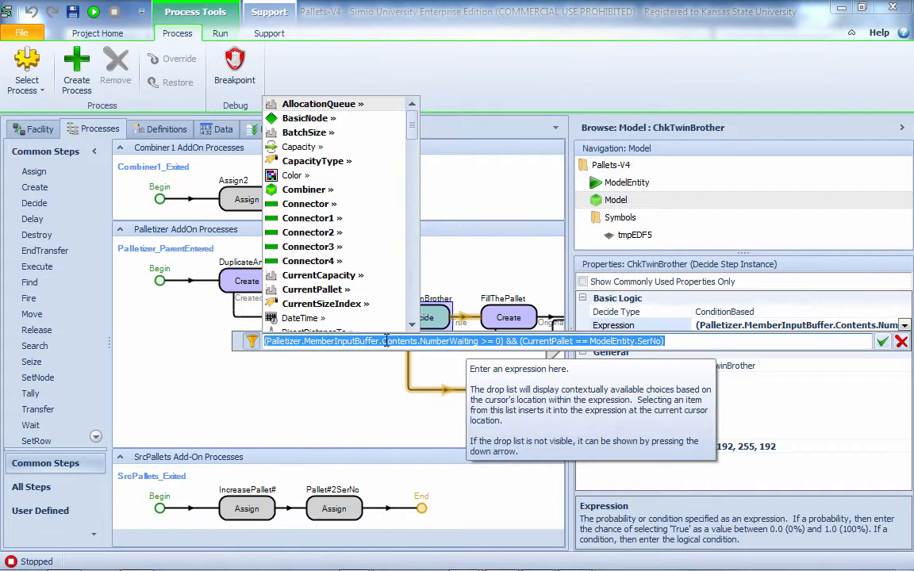
{"action": "left_click", "coordinate": [489, 341]}
{"action": "key", "text": "Delete"}
{"action": "key", "text": "Delete"}
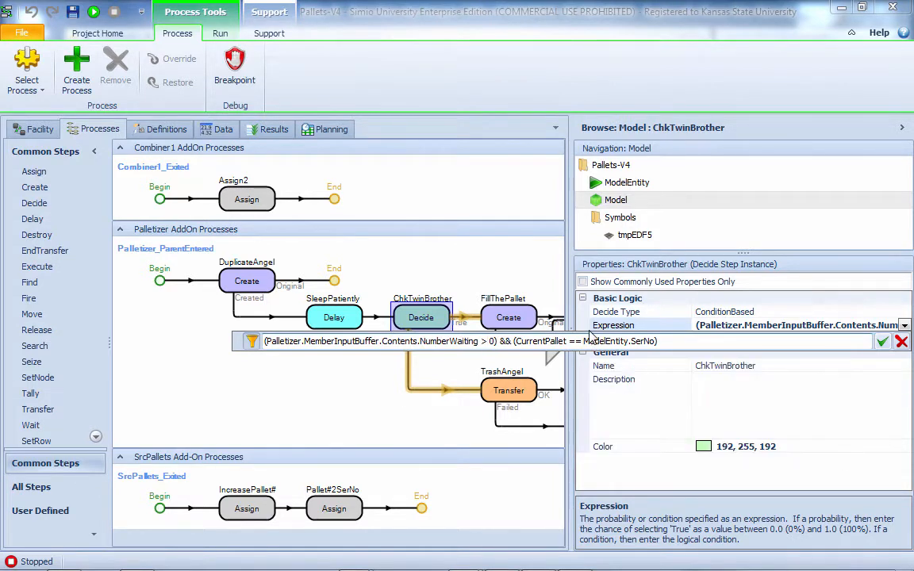
{"action": "left_click", "coordinate": [882, 342]}
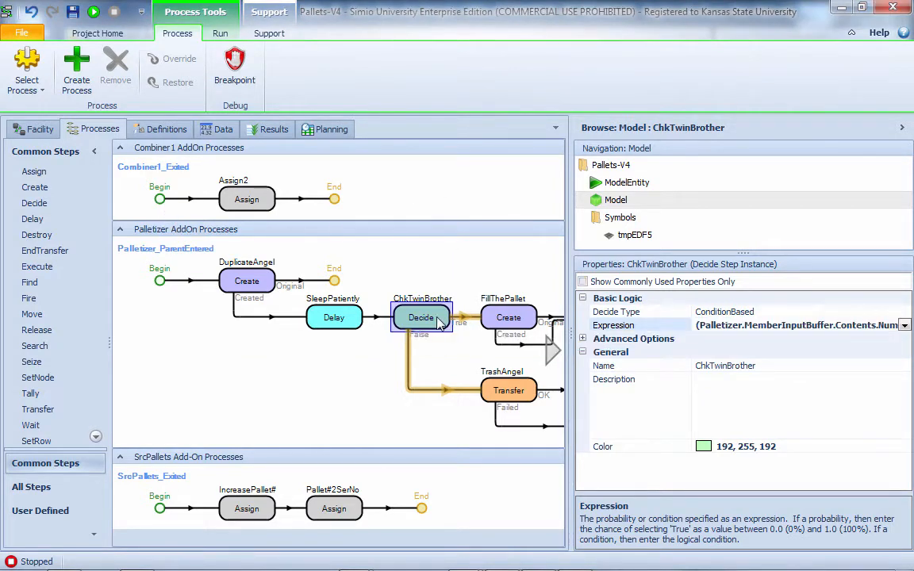
Run the facility model again with the speed factor raised to 0.600, observe the pallets, and stop the run.
{"action": "left_click", "coordinate": [40, 129]}
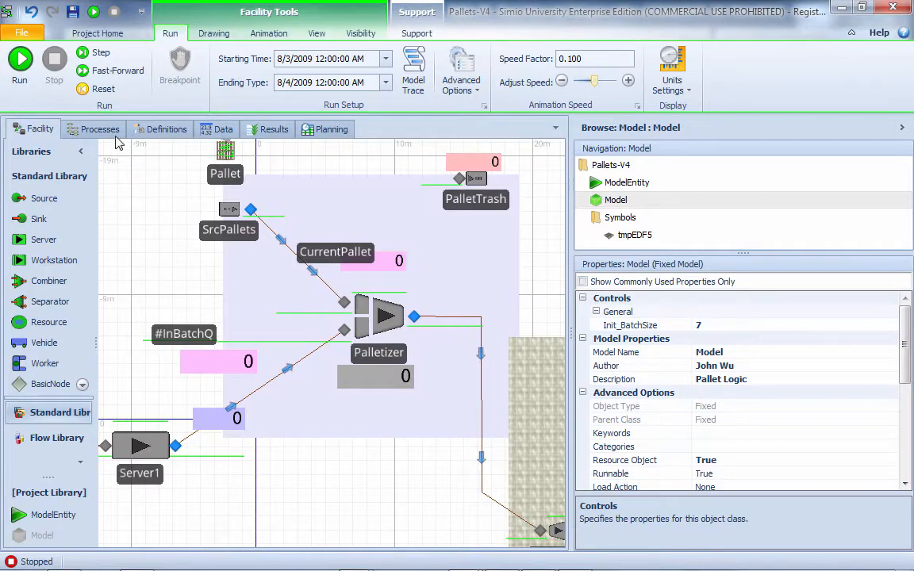
{"action": "left_click", "coordinate": [20, 60]}
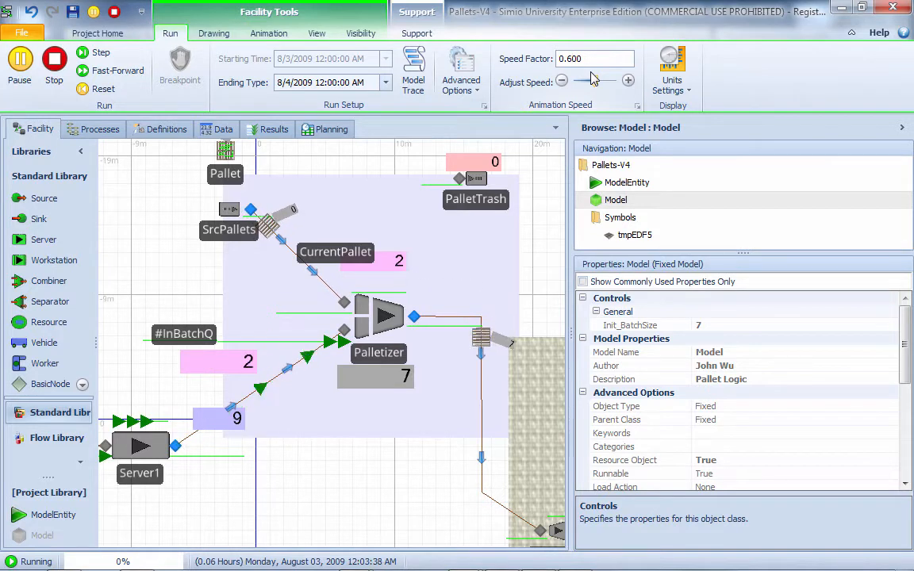
{"action": "scroll", "coordinate": [593, 79], "scroll_direction": "up", "scroll_amount": 3}
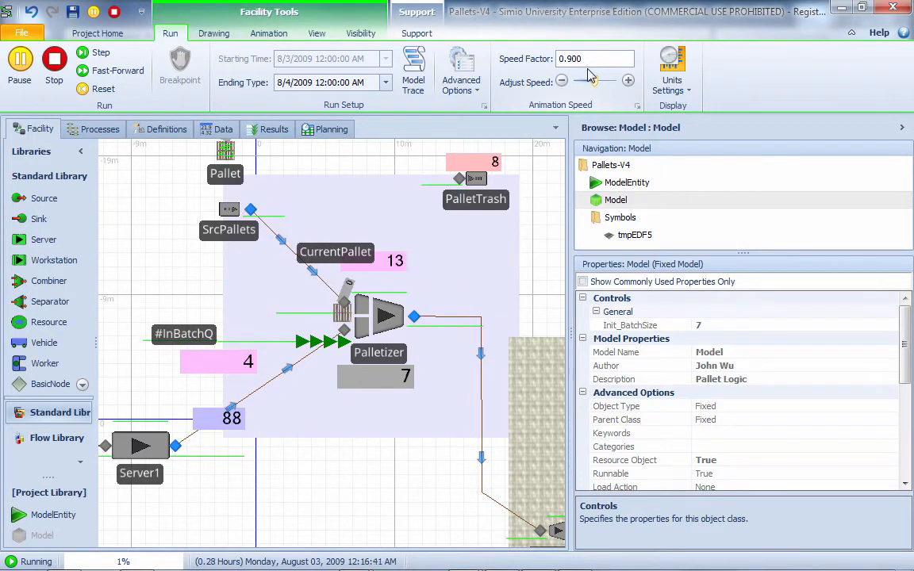
{"action": "scroll", "coordinate": [590, 75], "scroll_direction": "down", "scroll_amount": 3}
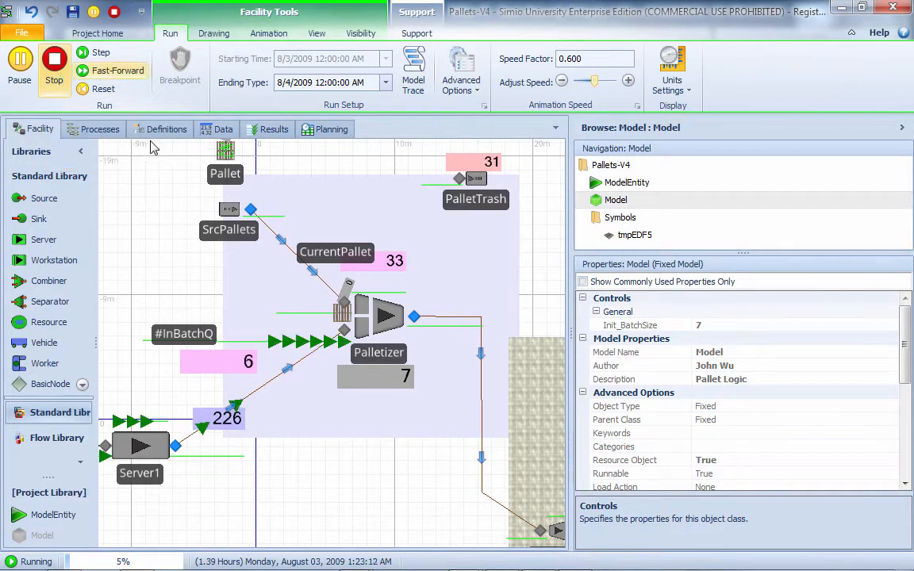
{"action": "left_click", "coordinate": [54, 68]}
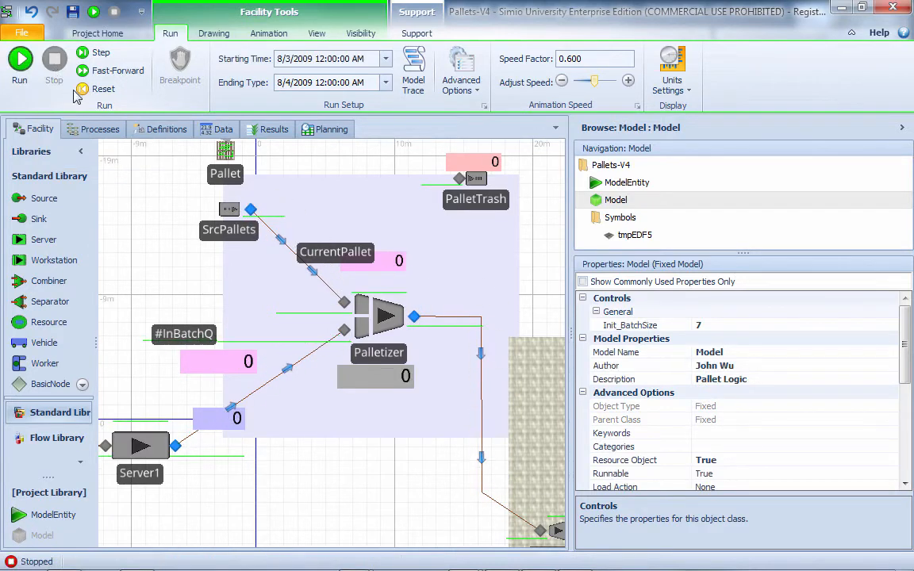
Add a new event named PalletNeeded to the model's definitions.
{"action": "left_click", "coordinate": [222, 238]}
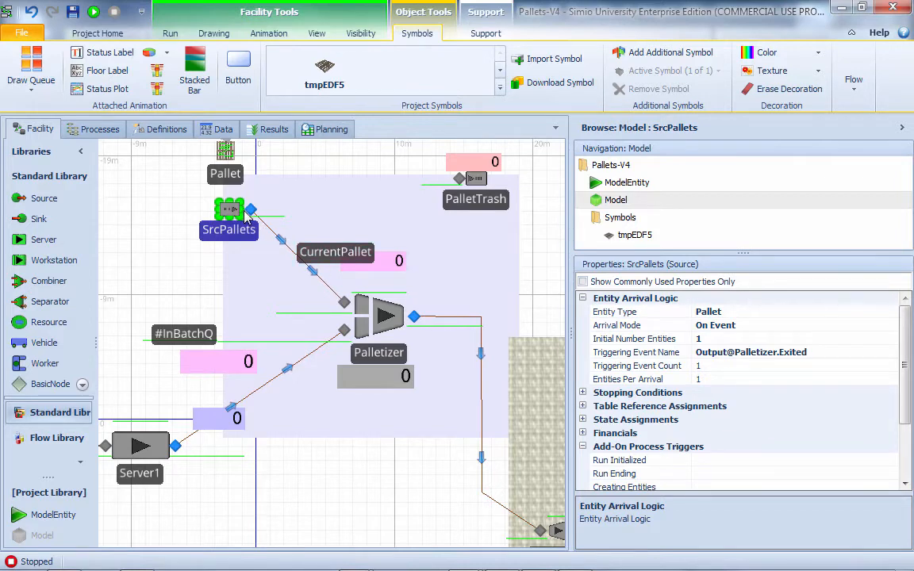
{"action": "left_click", "coordinate": [167, 129]}
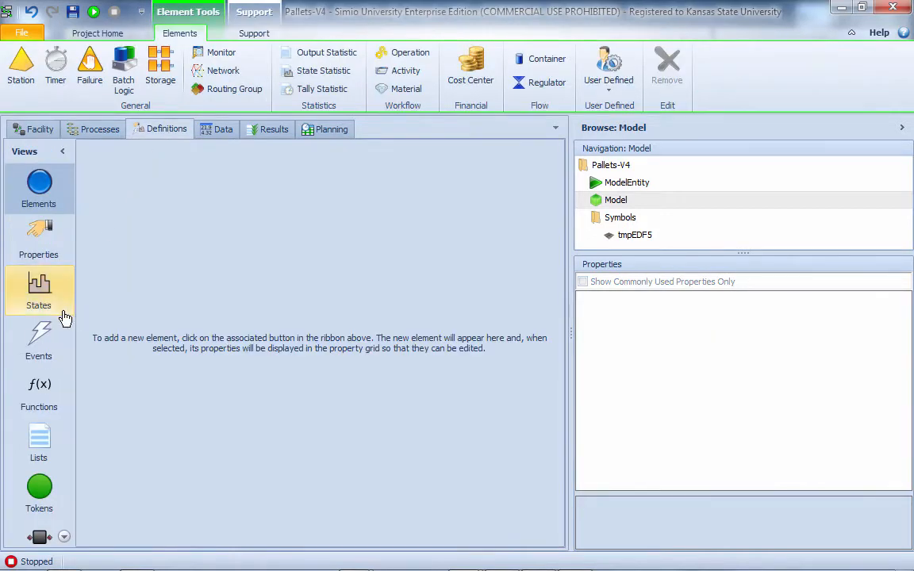
{"action": "left_click", "coordinate": [39, 341]}
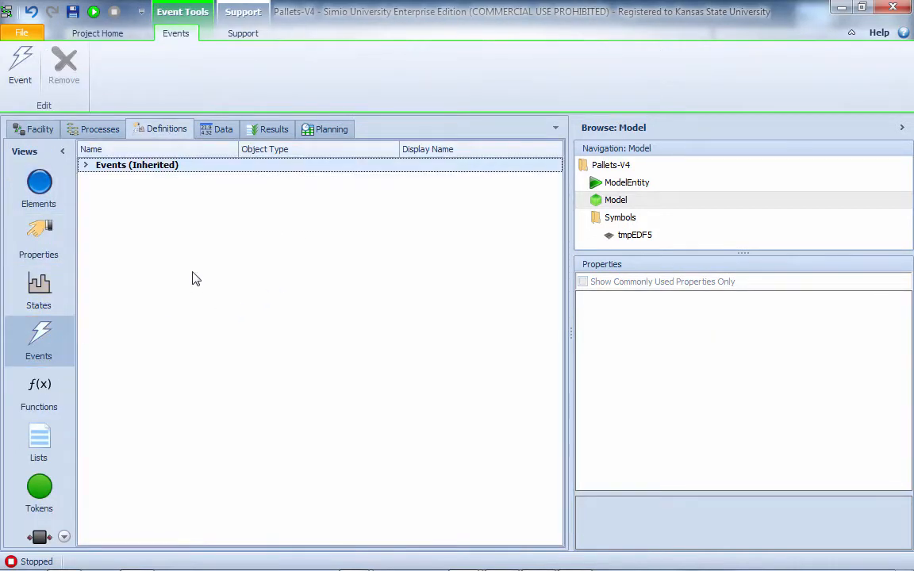
{"action": "left_click", "coordinate": [18, 68]}
{"action": "left_click", "coordinate": [152, 196]}
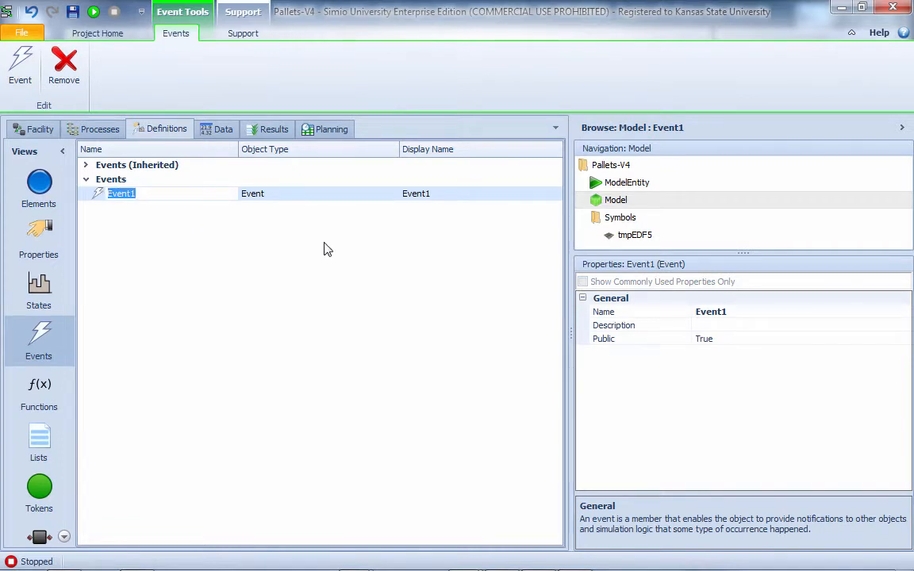
{"action": "type", "text": "PalletNeeded"}
{"action": "key", "text": "Return"}
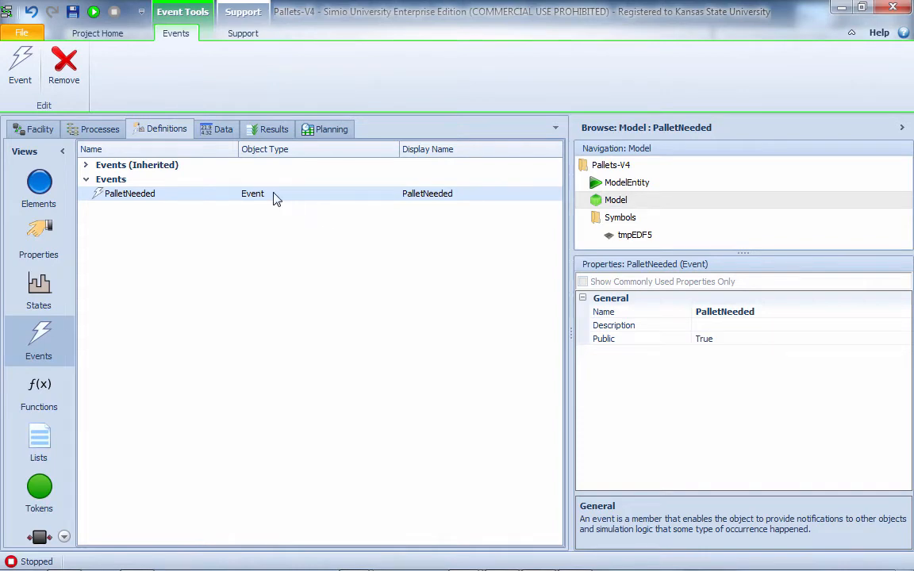
Set the triggering event name of the SrcPallets source to PalletNeeded.
{"action": "left_click", "coordinate": [33, 131]}
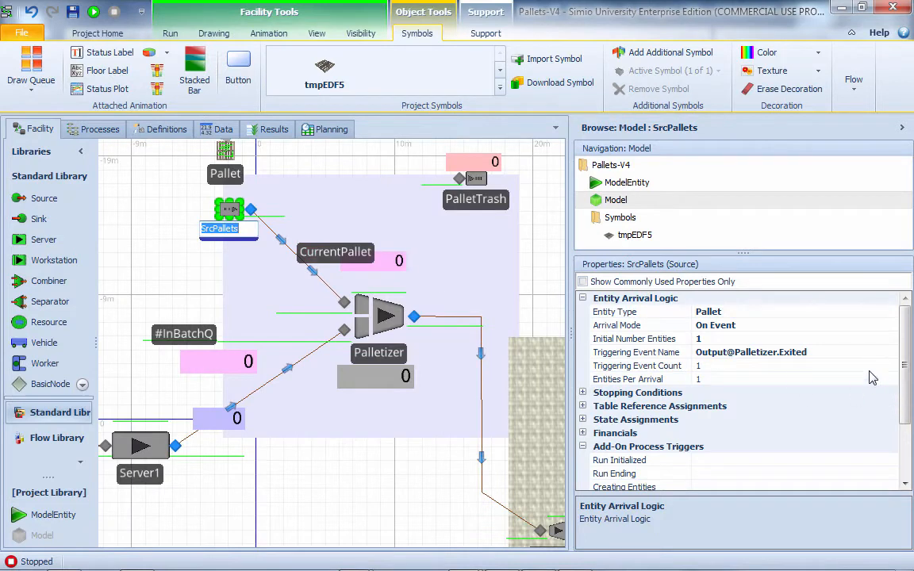
{"action": "left_click", "coordinate": [838, 354]}
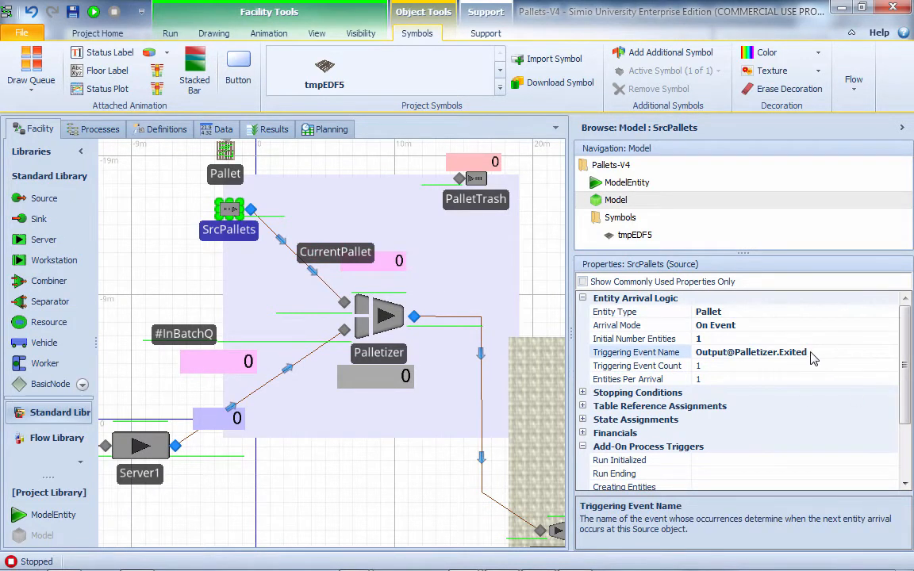
{"action": "left_click", "coordinate": [815, 338]}
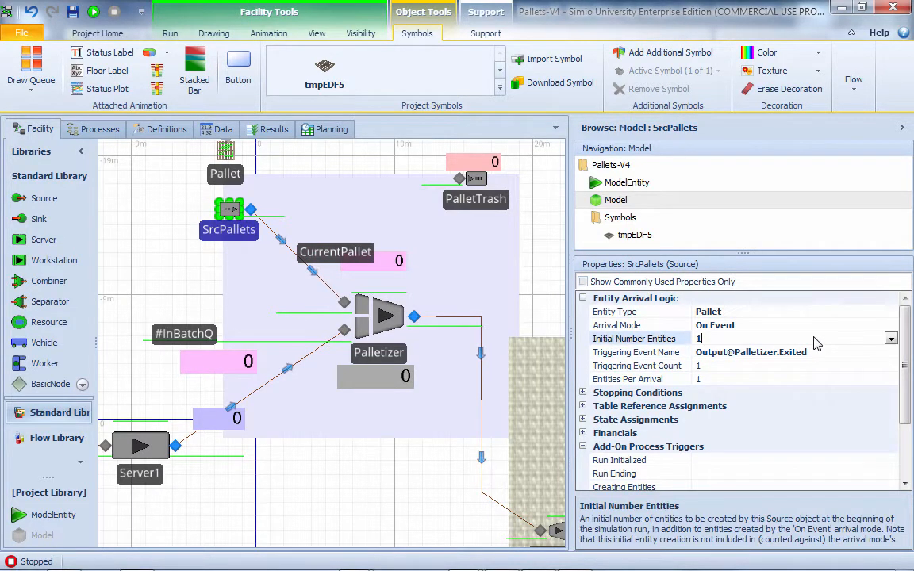
{"action": "left_click", "coordinate": [819, 352]}
{"action": "left_click", "coordinate": [891, 351]}
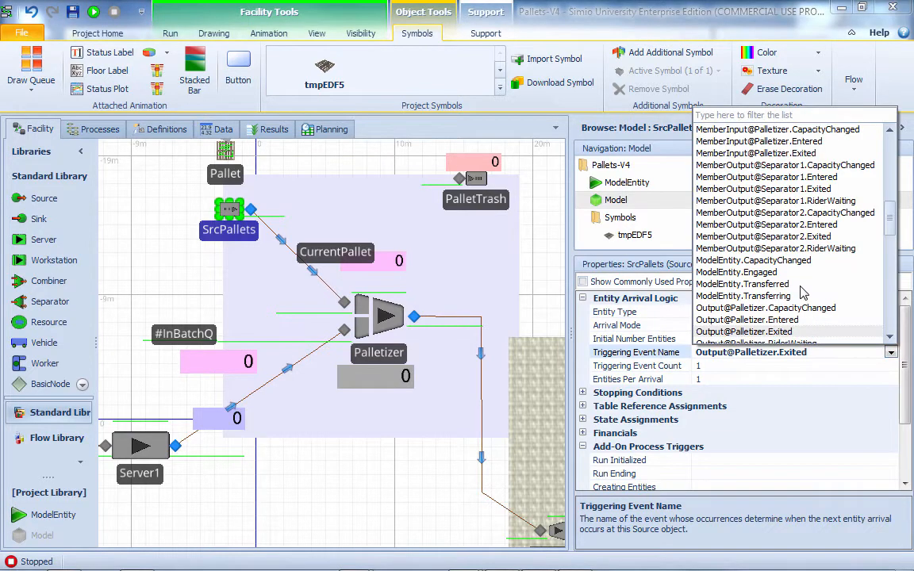
{"action": "scroll", "coordinate": [803, 208], "scroll_direction": "down", "scroll_amount": 7}
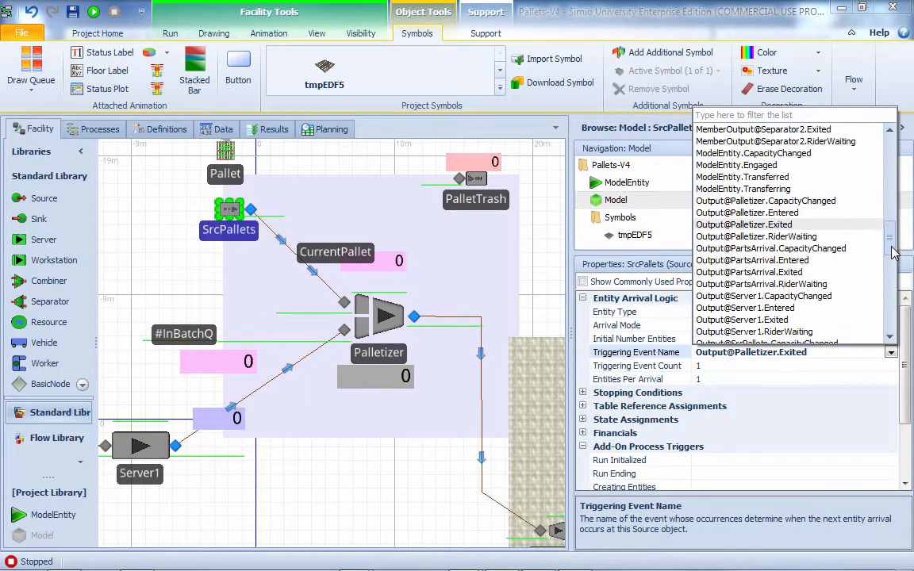
{"action": "left_click", "coordinate": [724, 272]}
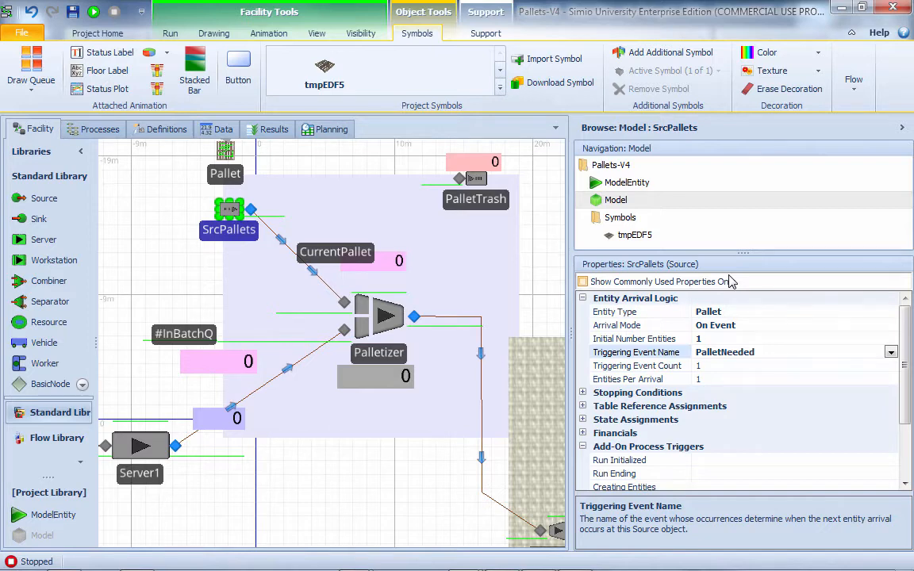
{"action": "left_click", "coordinate": [546, 315]}
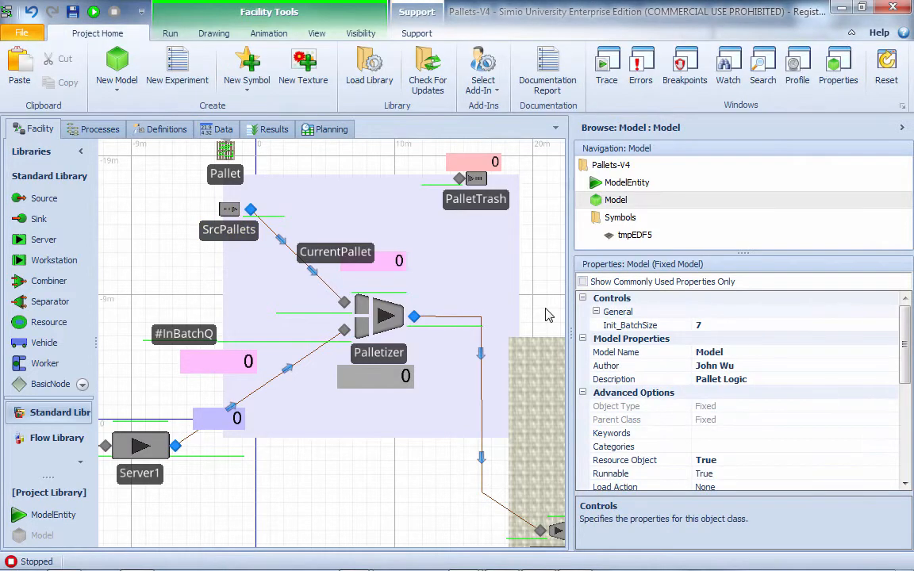
Create an Entered add-on process for the Palletizer's member input node.
{"action": "left_click_drag", "start_coordinate": [571, 314], "coordinate": [603, 323]}
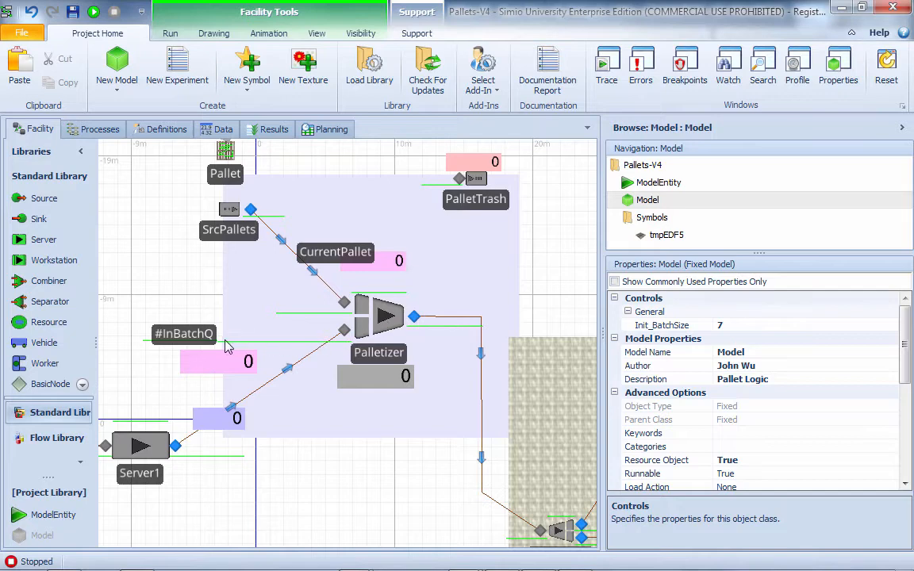
{"action": "left_click", "coordinate": [345, 329]}
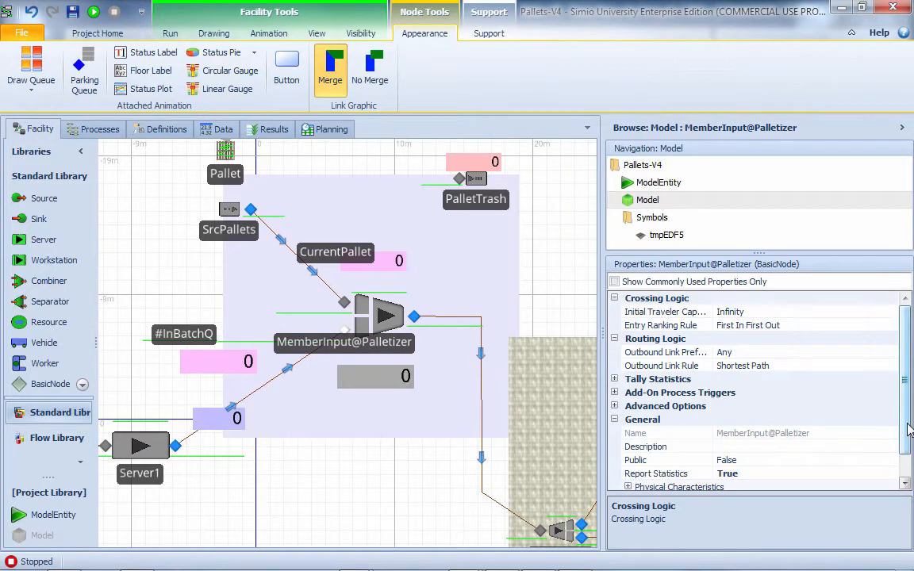
{"action": "left_click_drag", "start_coordinate": [907, 429], "coordinate": [907, 474]}
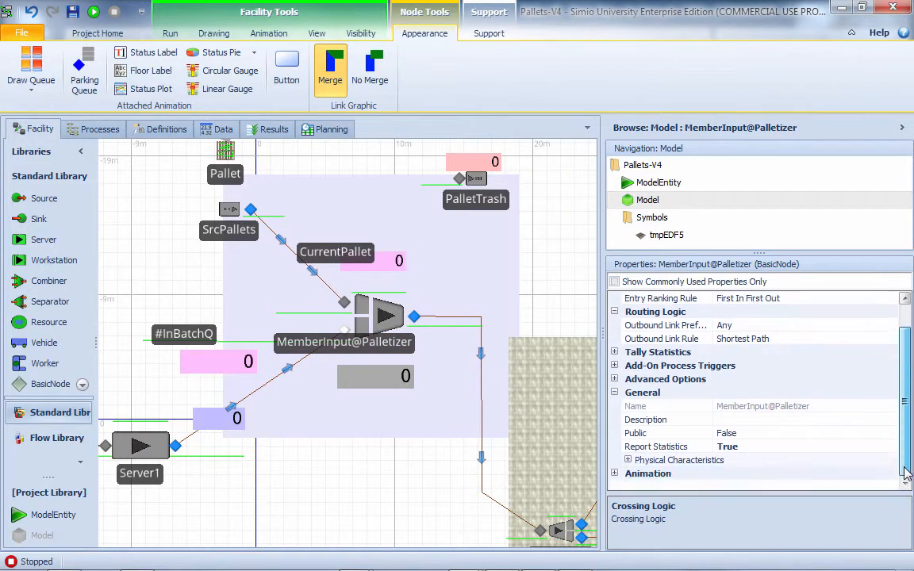
{"action": "left_click", "coordinate": [615, 366]}
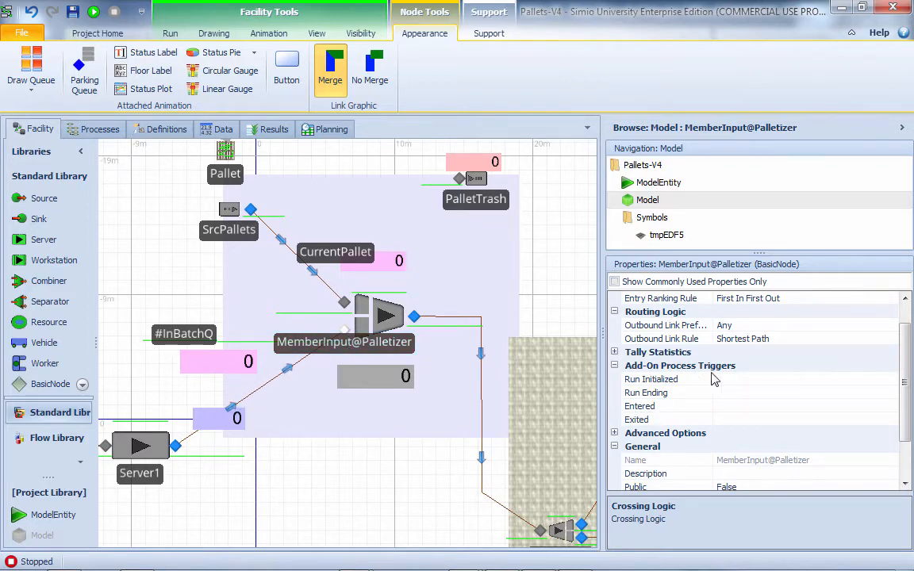
{"action": "double_click", "coordinate": [648, 407]}
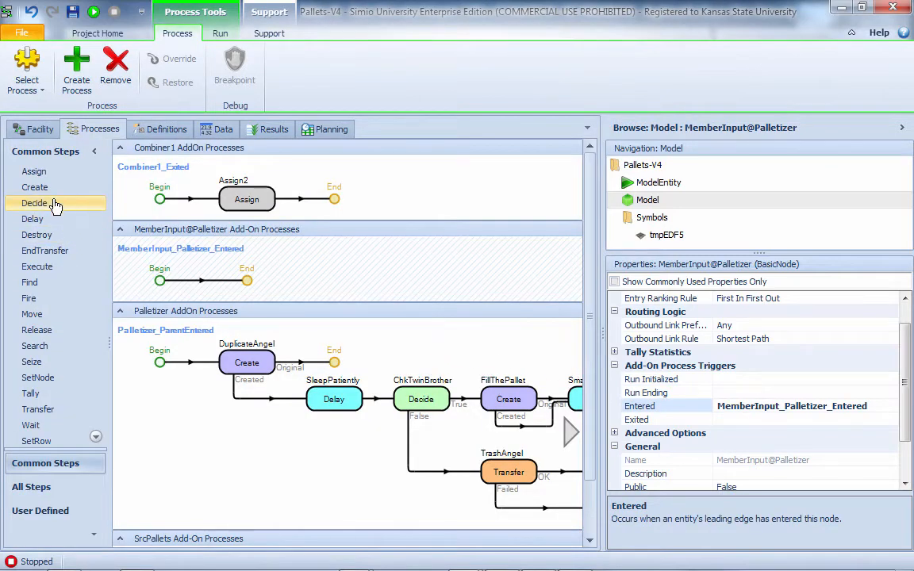
Add a Decide step to the MemberInput_Palletizer_Entered process with the condition Palletizer.MemberInputBuffer.Contents.NumberWaiting == 0.
{"action": "left_click_drag", "start_coordinate": [52, 204], "coordinate": [218, 277]}
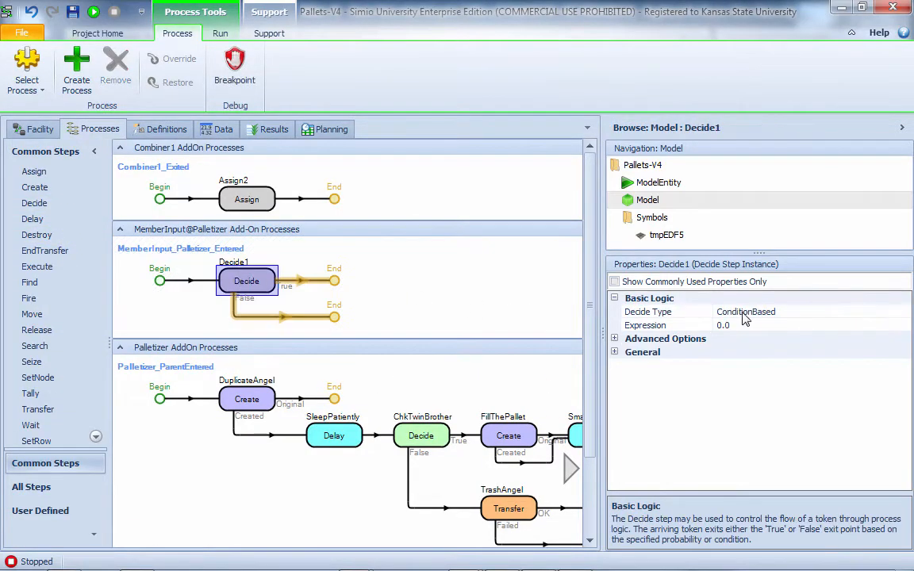
{"action": "left_click", "coordinate": [782, 326]}
{"action": "left_click", "coordinate": [904, 325]}
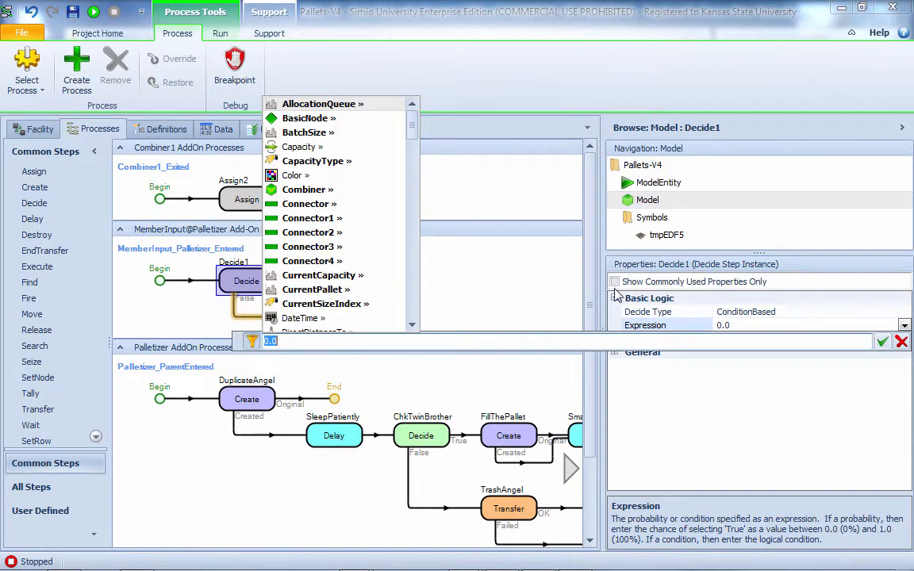
{"action": "type", "text": "Pallet"}
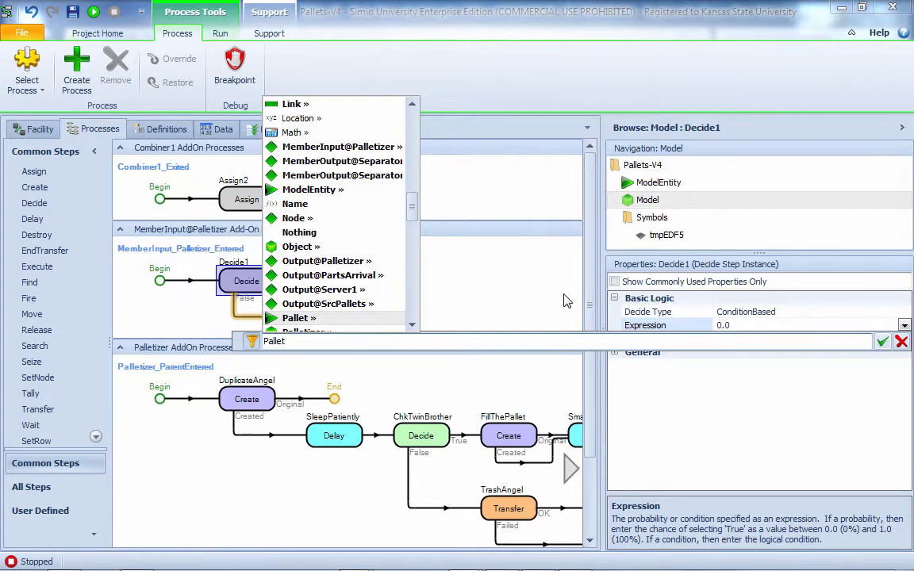
{"action": "key", "text": "Down"}
{"action": "type", "text": "alletizer."}
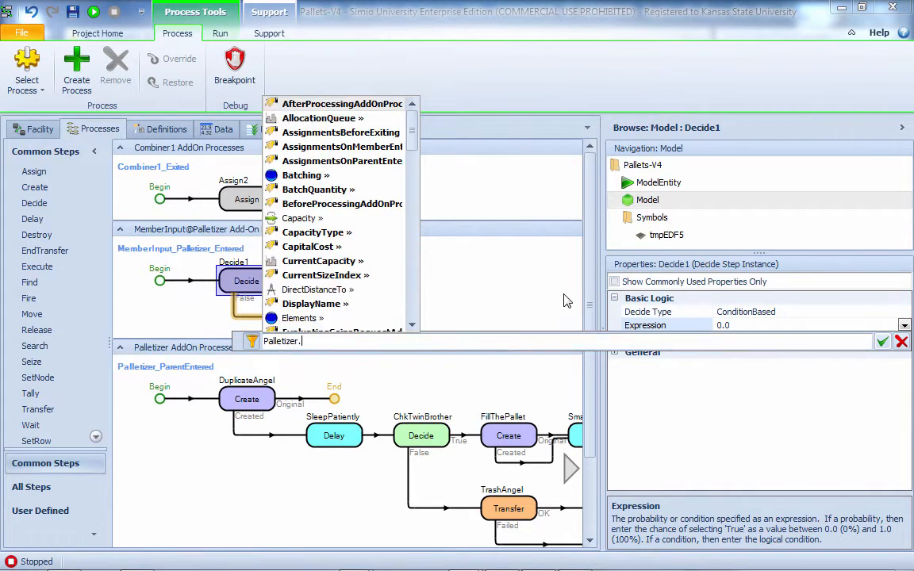
{"action": "type", "text": "In"}
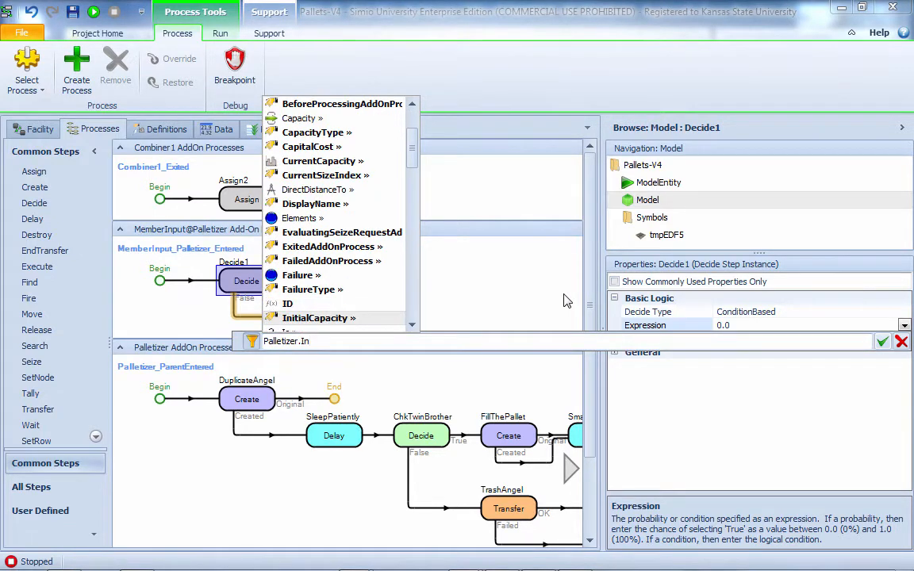
{"action": "key", "text": "BackSpace"}
{"action": "key", "text": "BackSpace"}
{"action": "type", "text": "Me"}
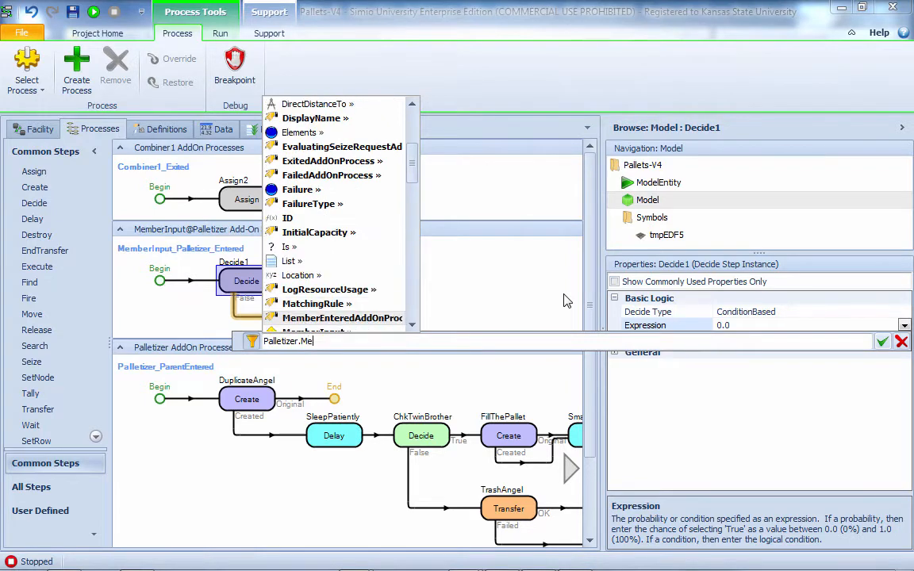
{"action": "key", "text": "Down"}
{"action": "key", "text": "Down"}
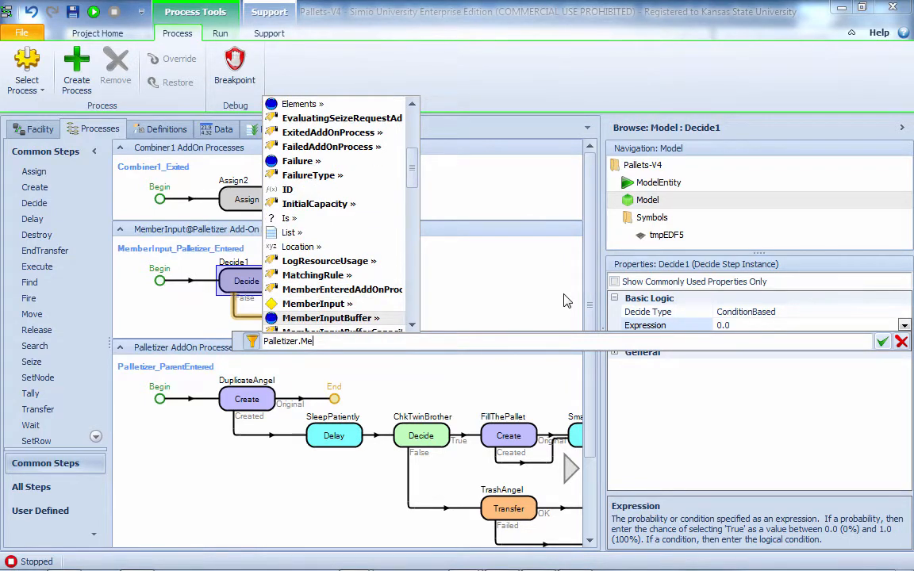
{"action": "type", "text": "."}
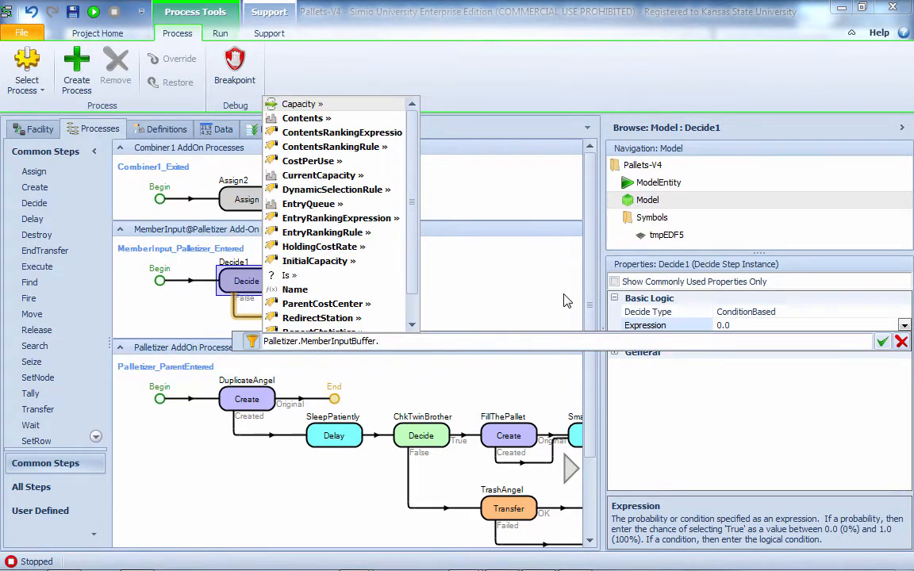
{"action": "type", "text": "Con"}
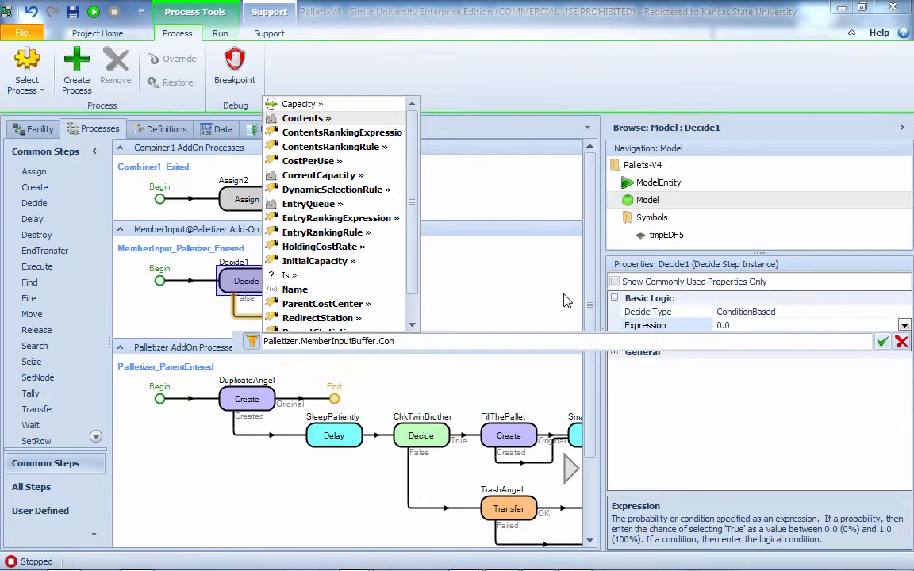
{"action": "type", "text": "tents."}
{"action": "key", "text": "Down"}
{"action": "key", "text": "Down"}
{"action": "key", "text": "Down"}
{"action": "key", "text": "Down"}
{"action": "key", "text": "Down"}
{"action": "key", "text": "Down"}
{"action": "key", "text": "Down"}
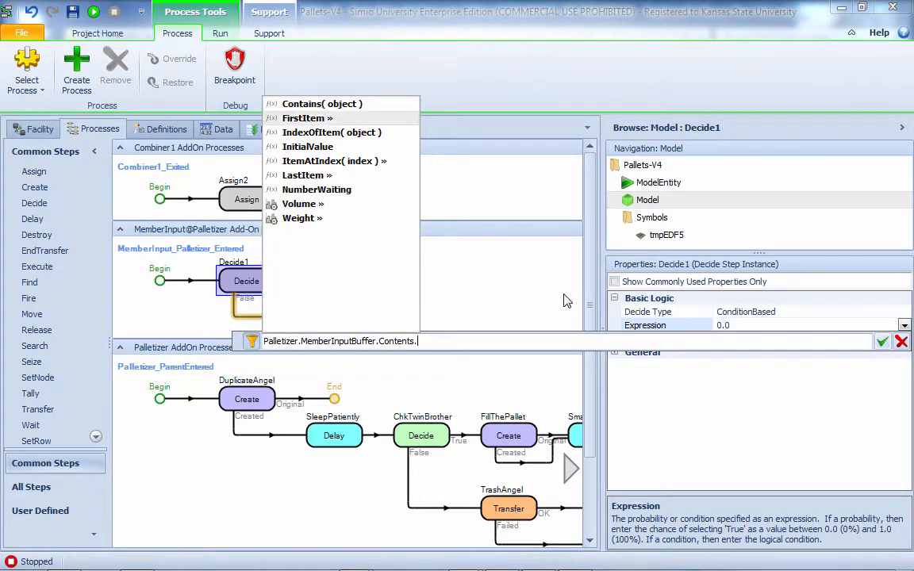
{"action": "key", "text": "Up"}
{"action": "key", "text": "Return"}
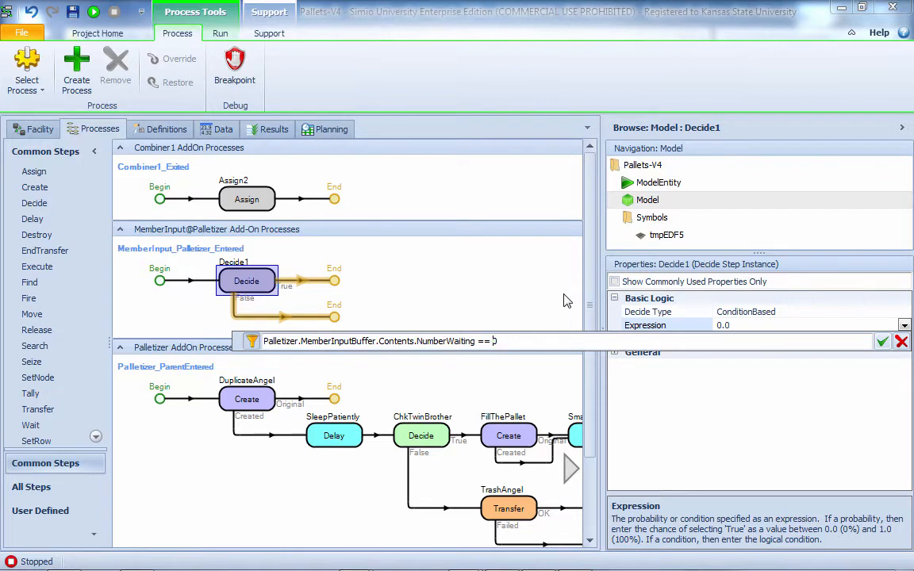
{"action": "left_click", "coordinate": [882, 341]}
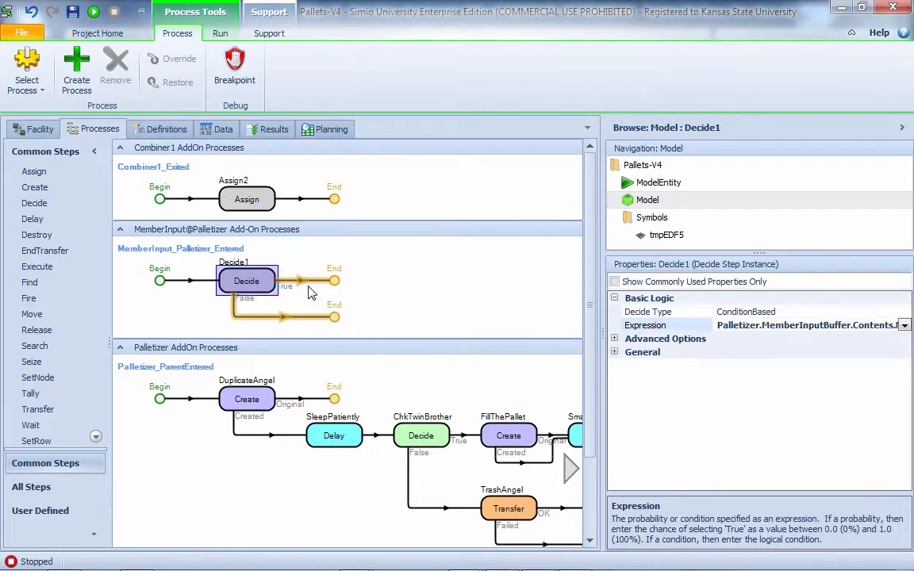
Add a Fire step named NeedPallet on the Decide step's True branch and set its event name to PalletNeeded.
{"action": "left_click_drag", "start_coordinate": [49, 300], "coordinate": [333, 289]}
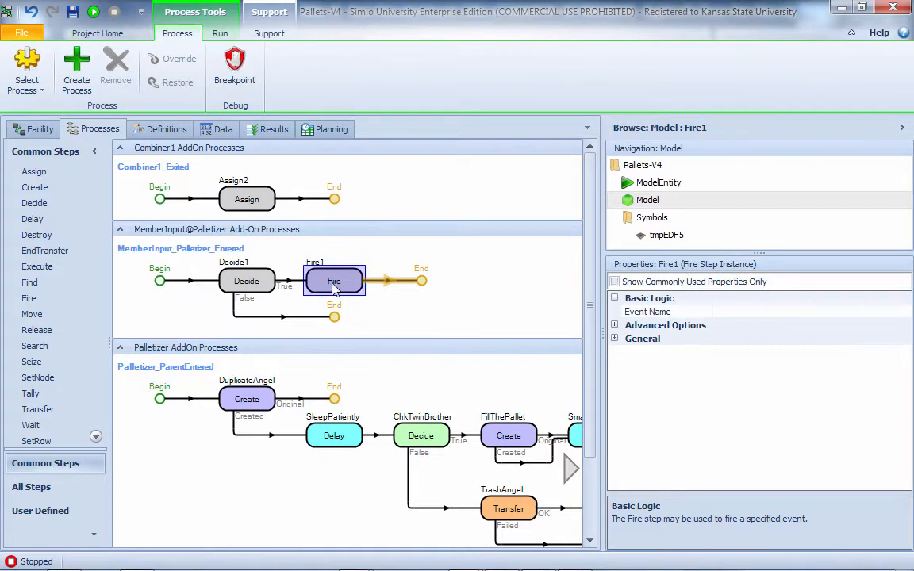
{"action": "key", "text": "F2"}
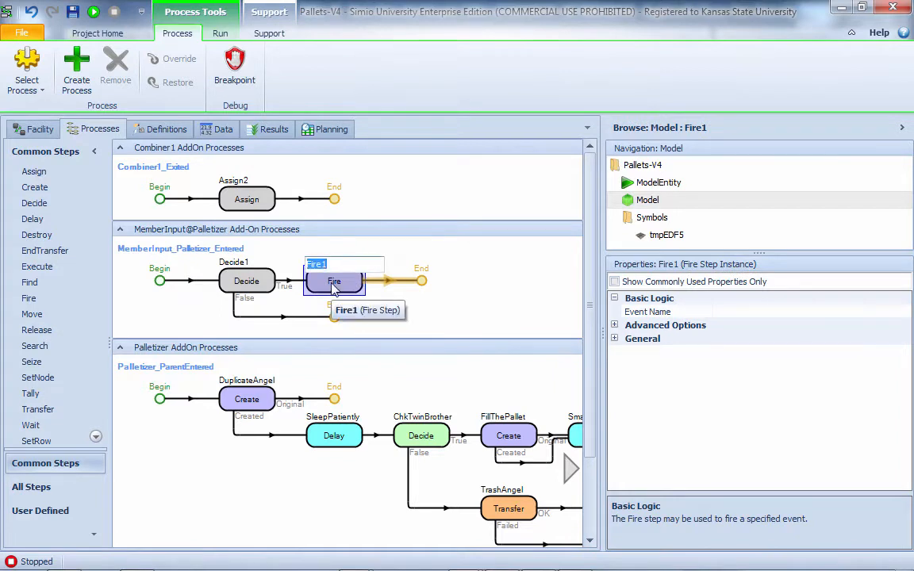
{"action": "type", "text": "Neee"}
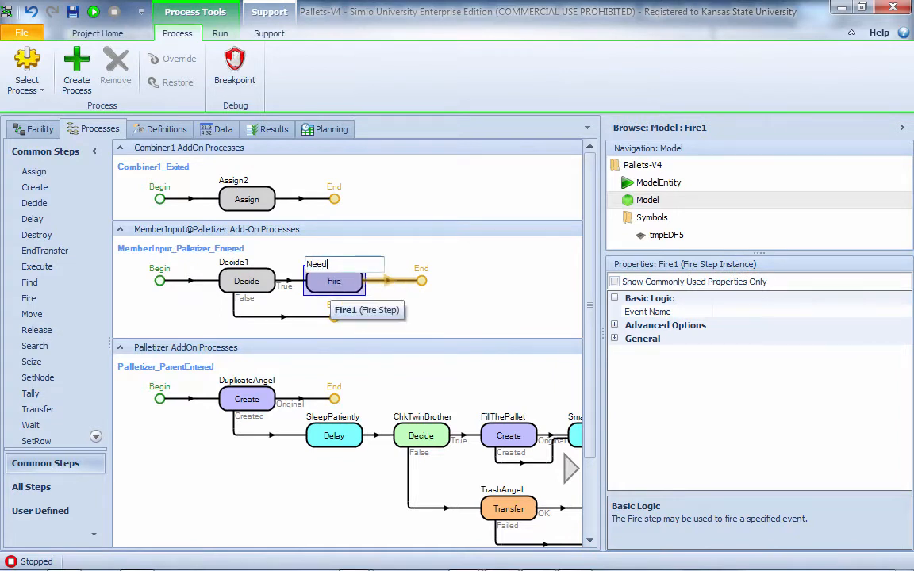
{"action": "type", "text": "Pallet"}
{"action": "key", "text": "Return"}
{"action": "left_click", "coordinate": [721, 312]}
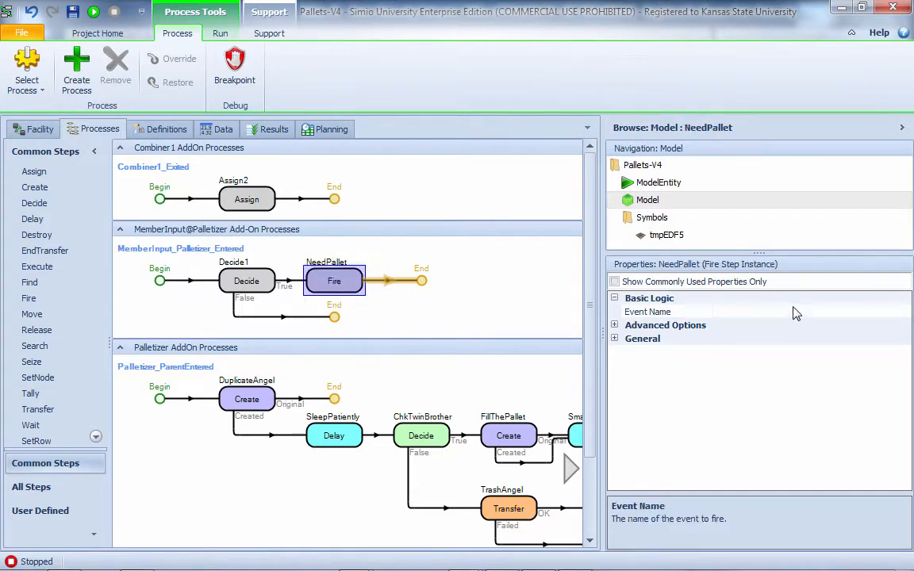
{"action": "left_click", "coordinate": [904, 312]}
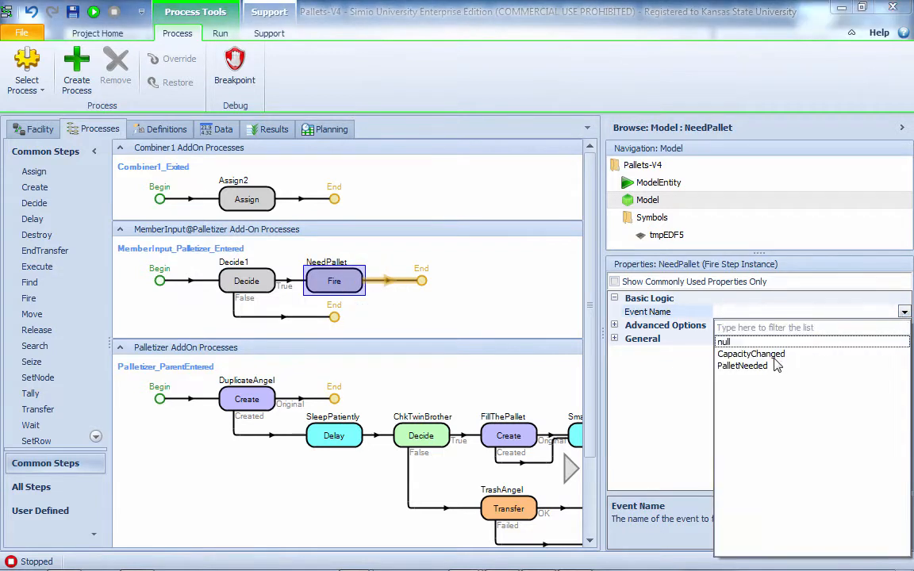
{"action": "left_click", "coordinate": [734, 364]}
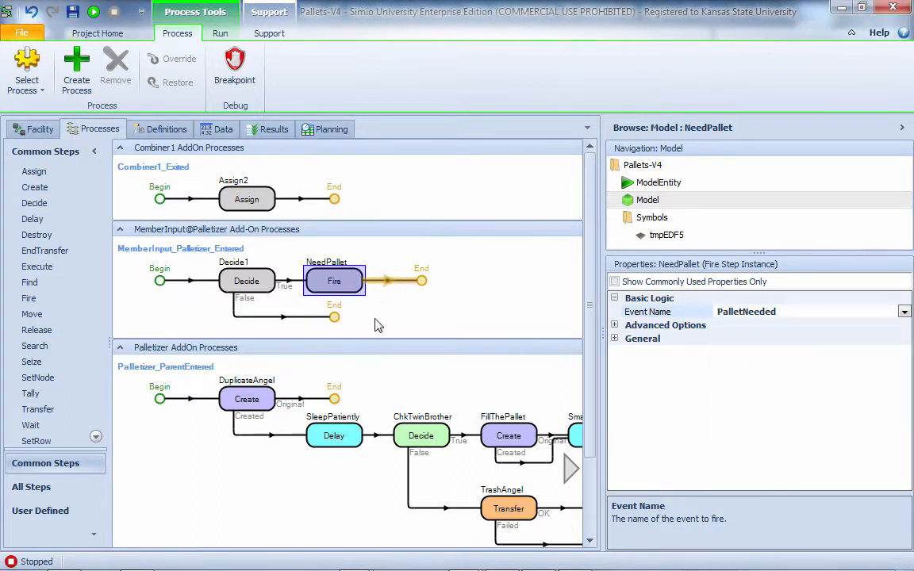
Review the full Decide expression and the Fire step's event, and check the Palletizer's Exited add-on process in the facility model.
{"action": "left_click", "coordinate": [252, 287]}
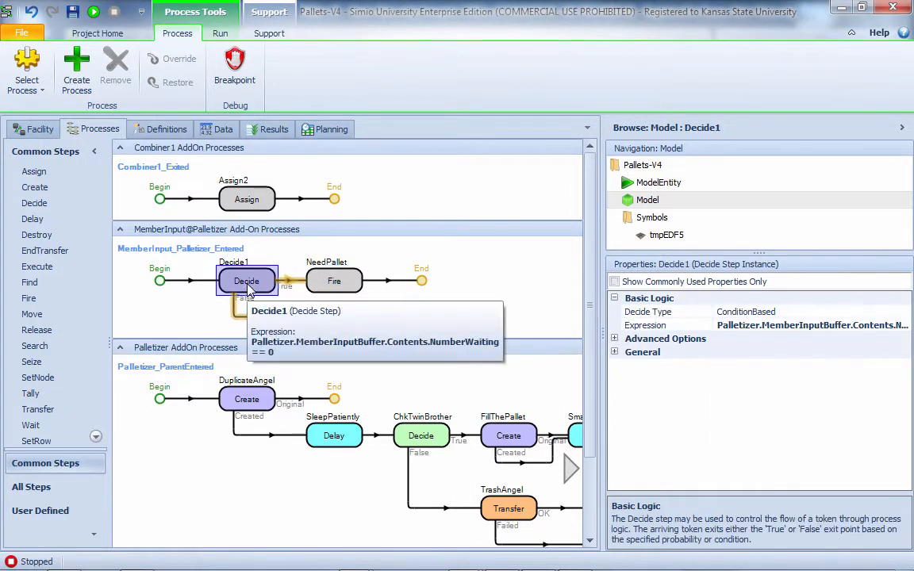
{"action": "left_click_drag", "start_coordinate": [602, 327], "coordinate": [505, 325]}
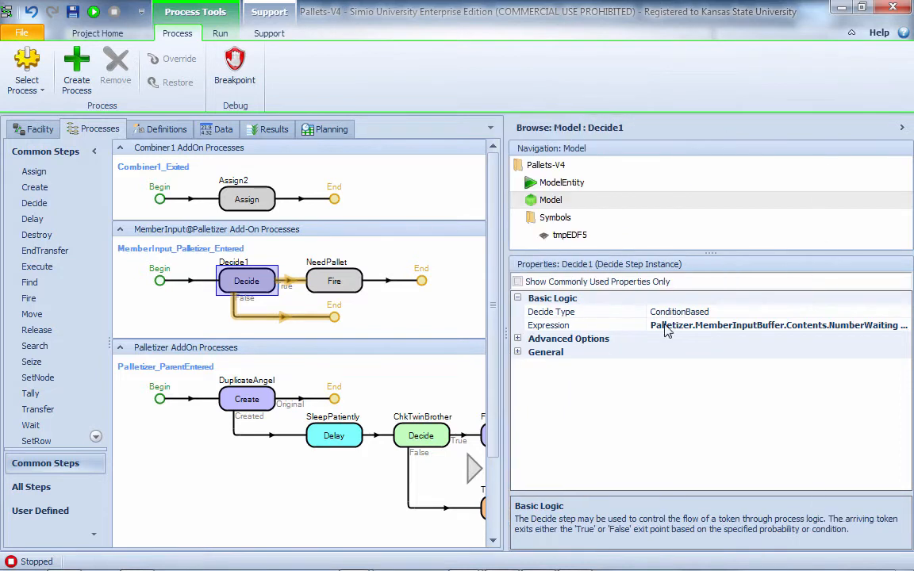
{"action": "left_click_drag", "start_coordinate": [647, 322], "coordinate": [596, 323]}
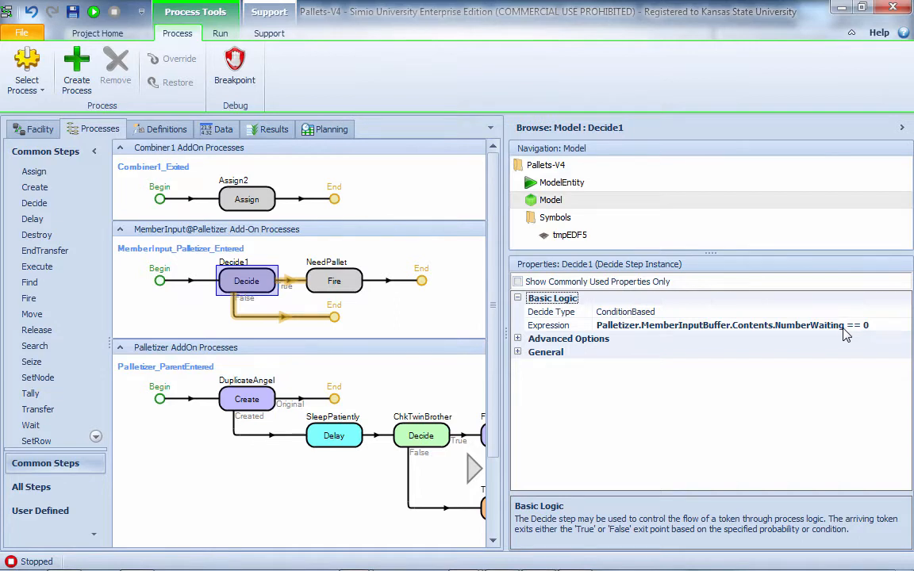
{"action": "left_click", "coordinate": [342, 291]}
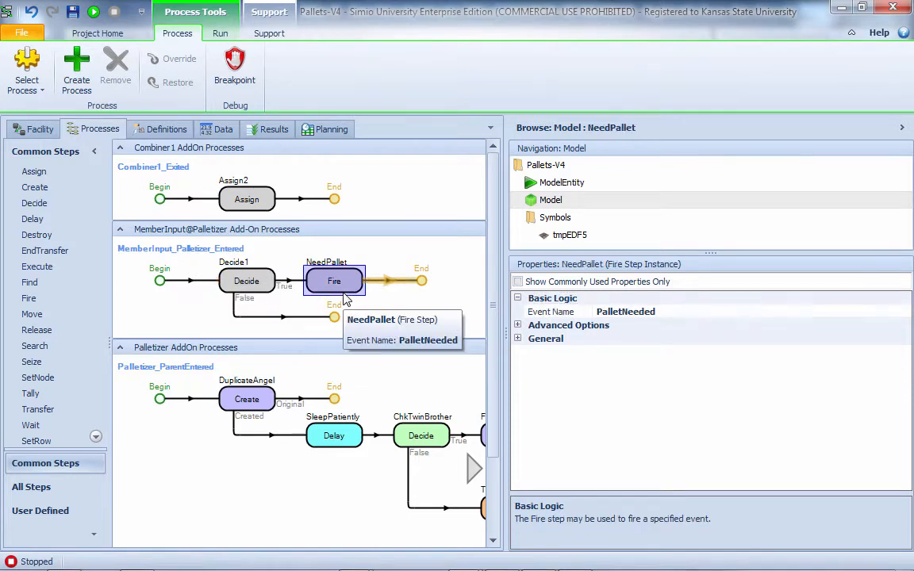
{"action": "left_click", "coordinate": [38, 127]}
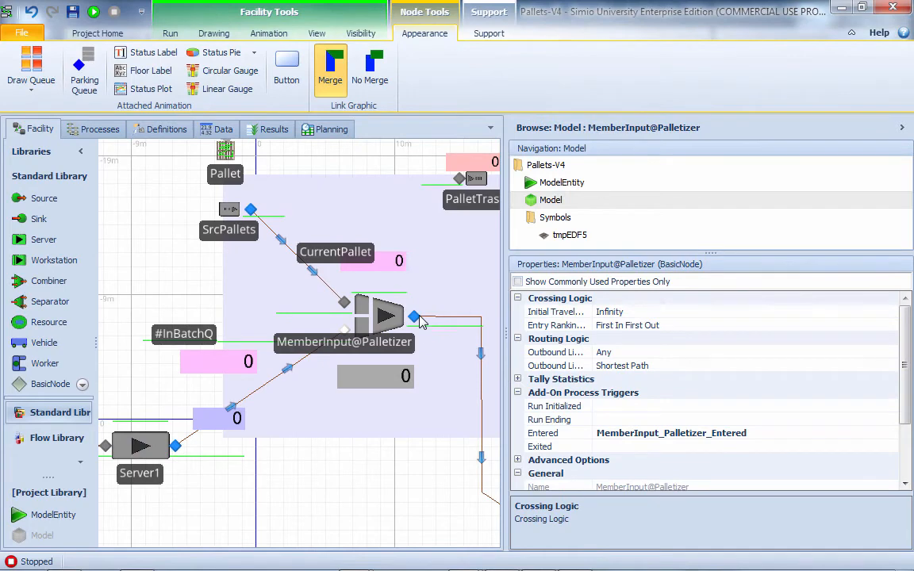
{"action": "left_click", "coordinate": [379, 310]}
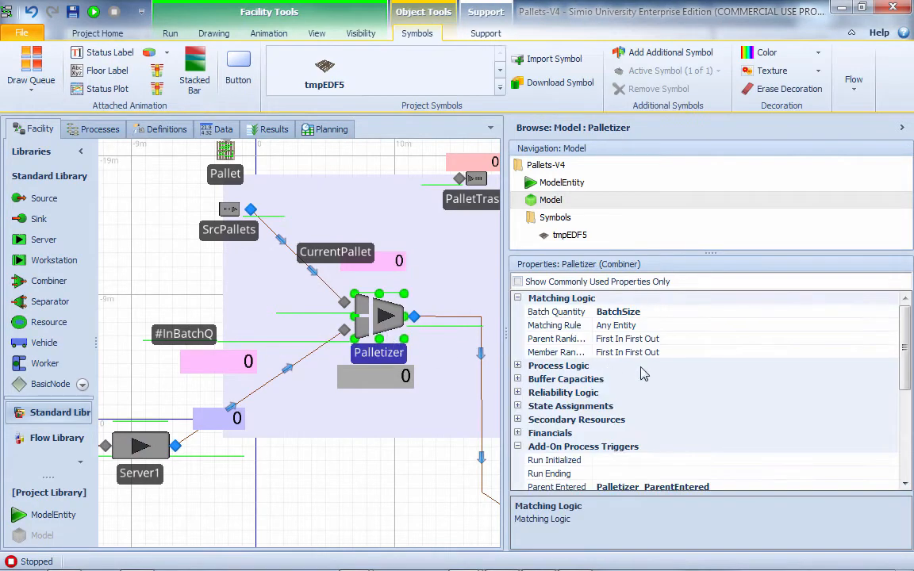
{"action": "left_click_drag", "start_coordinate": [904, 373], "coordinate": [905, 466]}
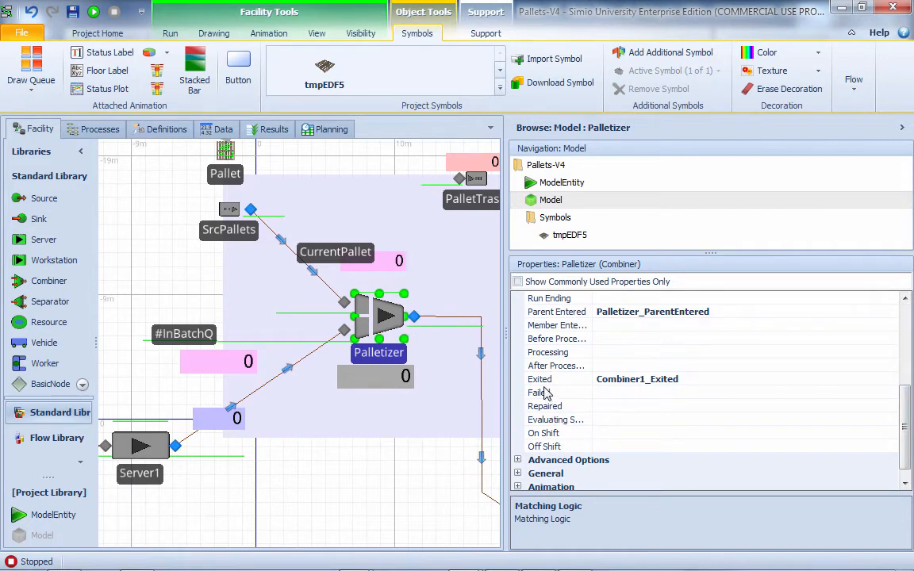
{"action": "left_click", "coordinate": [664, 381]}
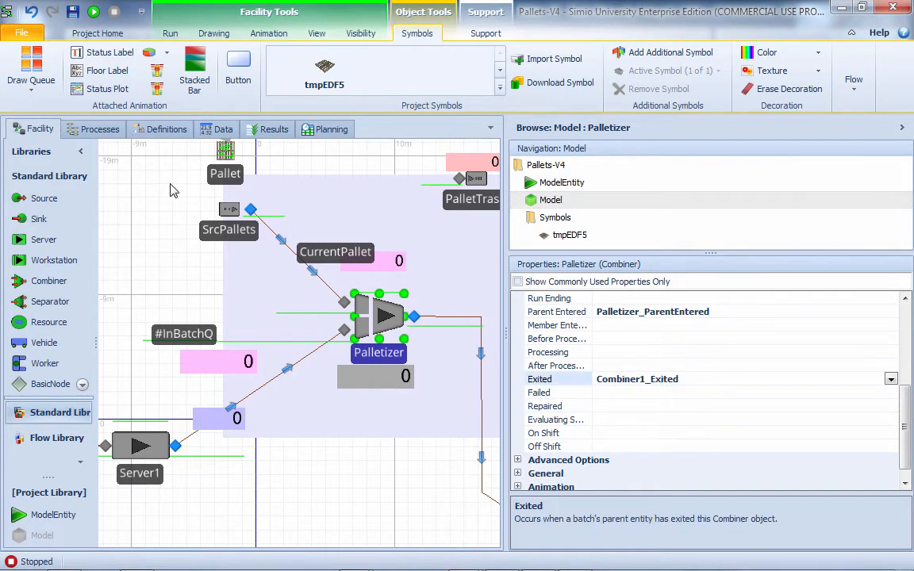
Add a Decide step after the Assign step in the Combiner1_Exited process.
{"action": "left_click", "coordinate": [93, 129]}
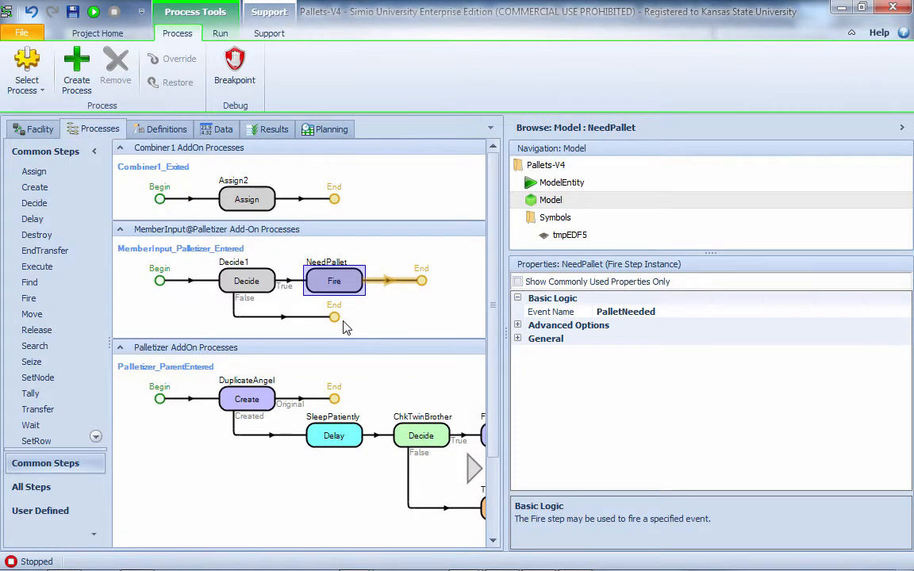
{"action": "left_click", "coordinate": [246, 199]}
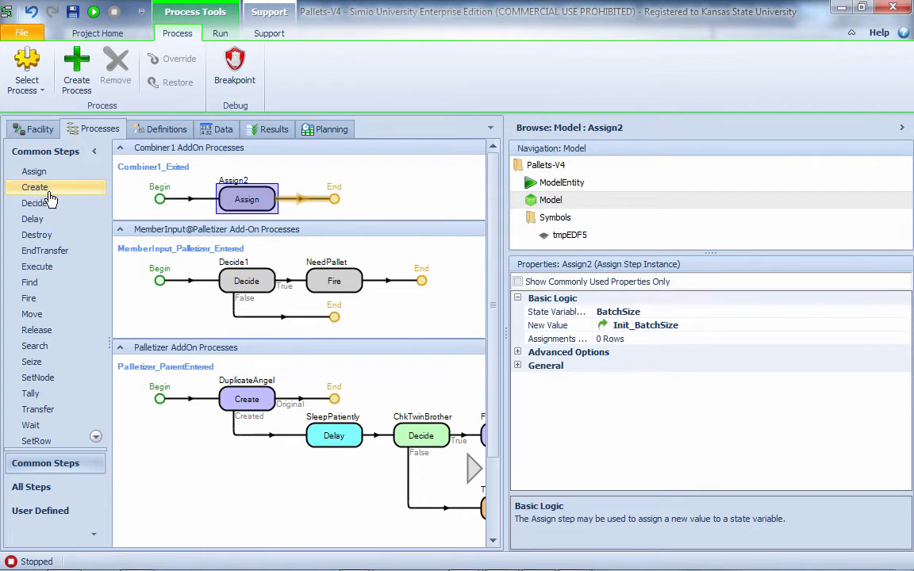
{"action": "left_click_drag", "start_coordinate": [43, 204], "coordinate": [284, 208]}
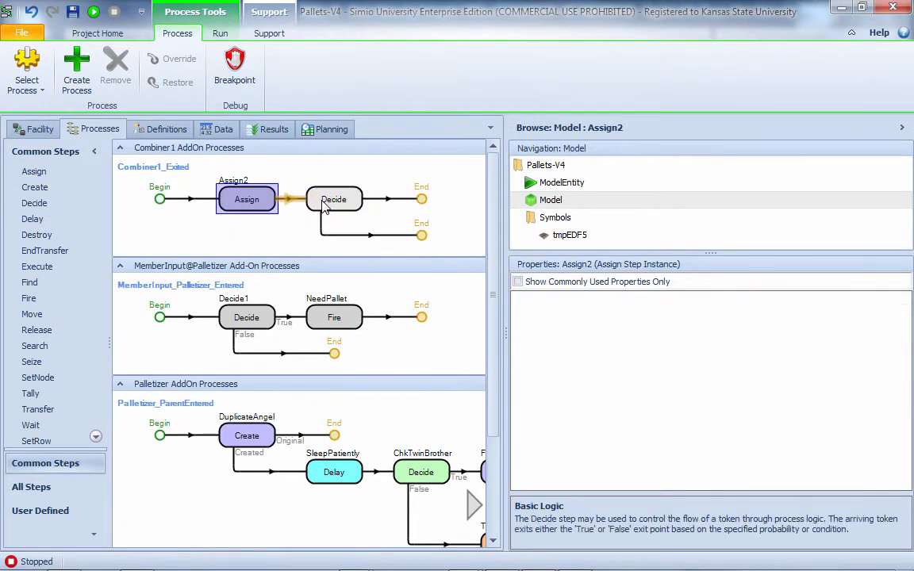
{"action": "left_click", "coordinate": [329, 195]}
Set the new Decide step's expression to Palletizer.MemberInputBuffer.Contents.NumberWaiting > 0.
{"action": "left_click", "coordinate": [905, 325]}
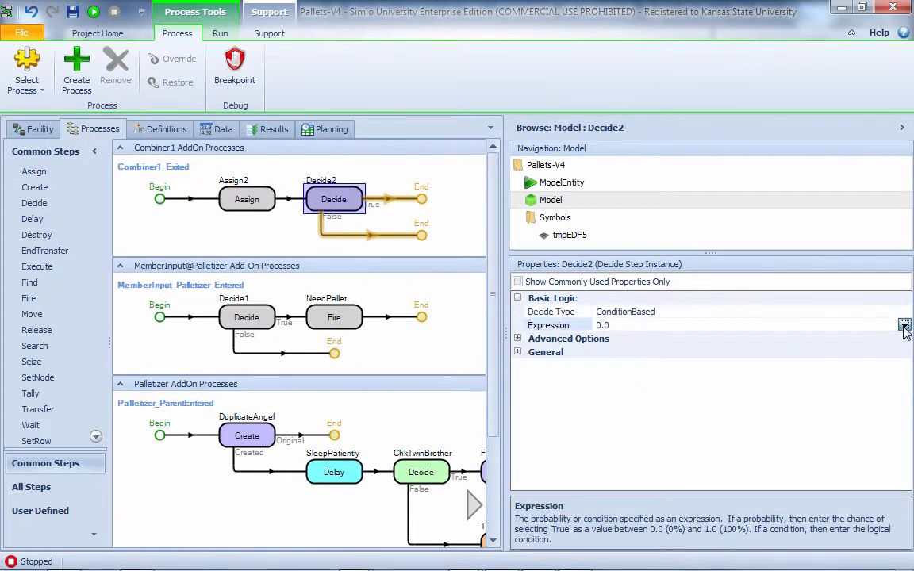
{"action": "left_click", "coordinate": [905, 326]}
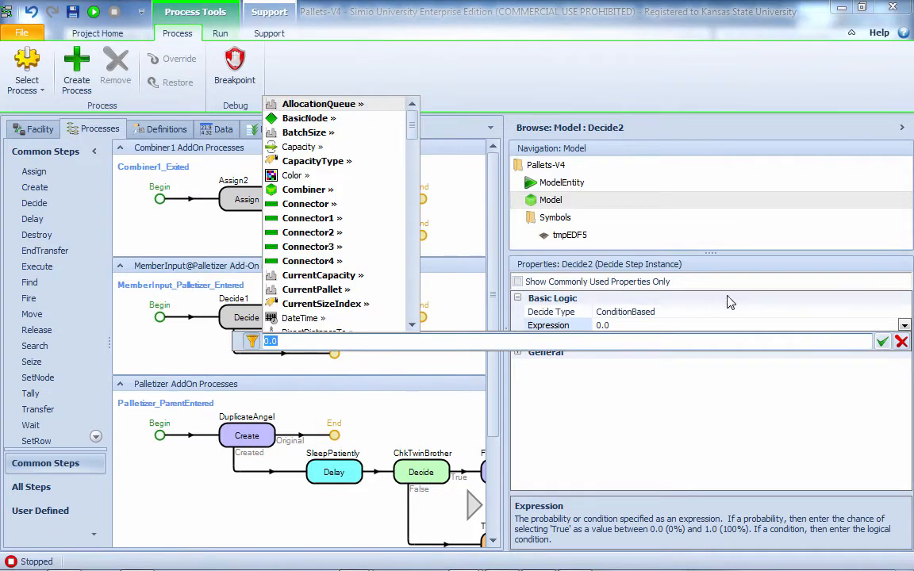
{"action": "type", "text": "Pallet"}
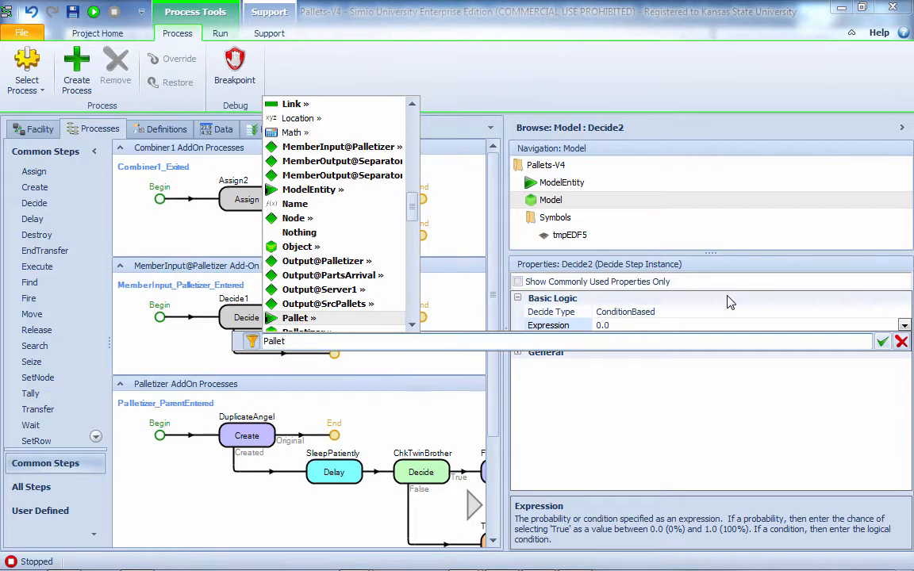
{"action": "type", "text": "izer."}
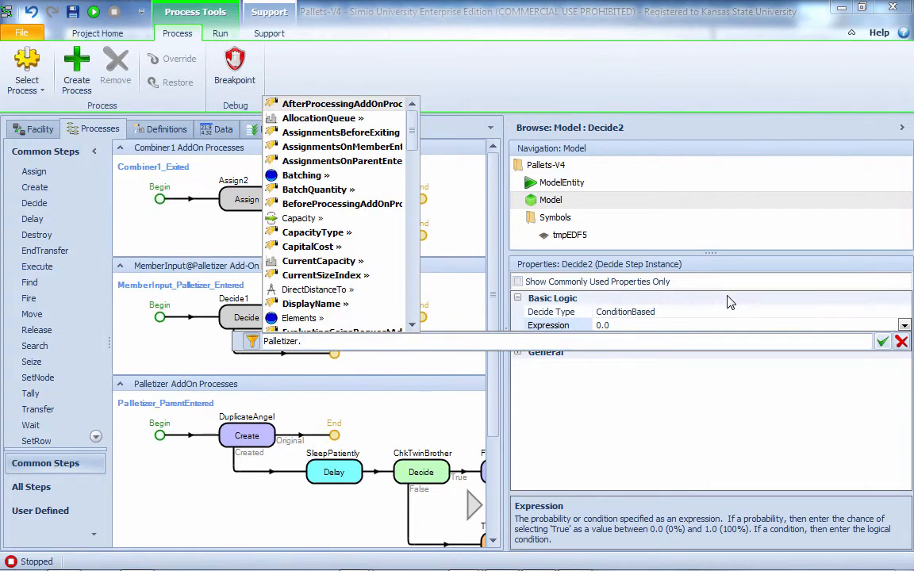
{"action": "type", "text": "Mem"}
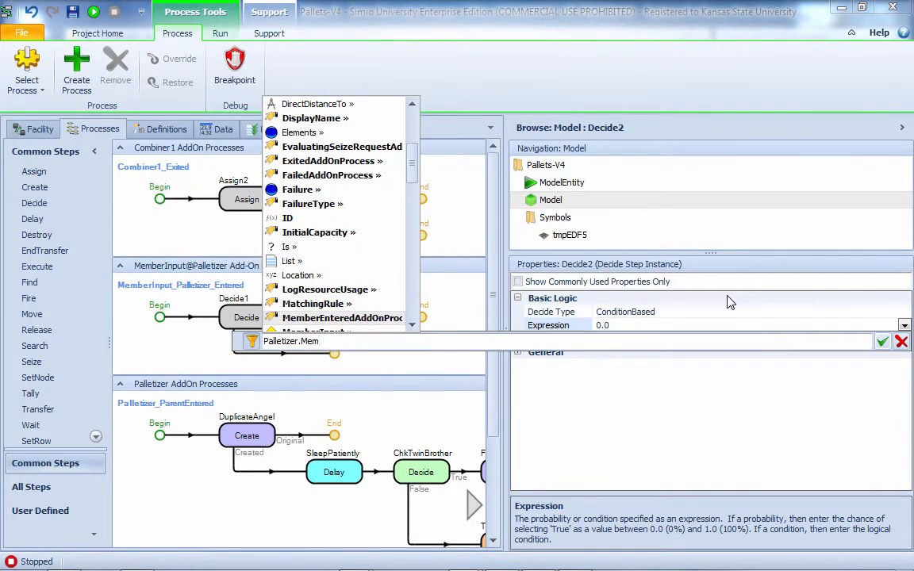
{"action": "key", "text": "Down"}
{"action": "key", "text": "Down"}
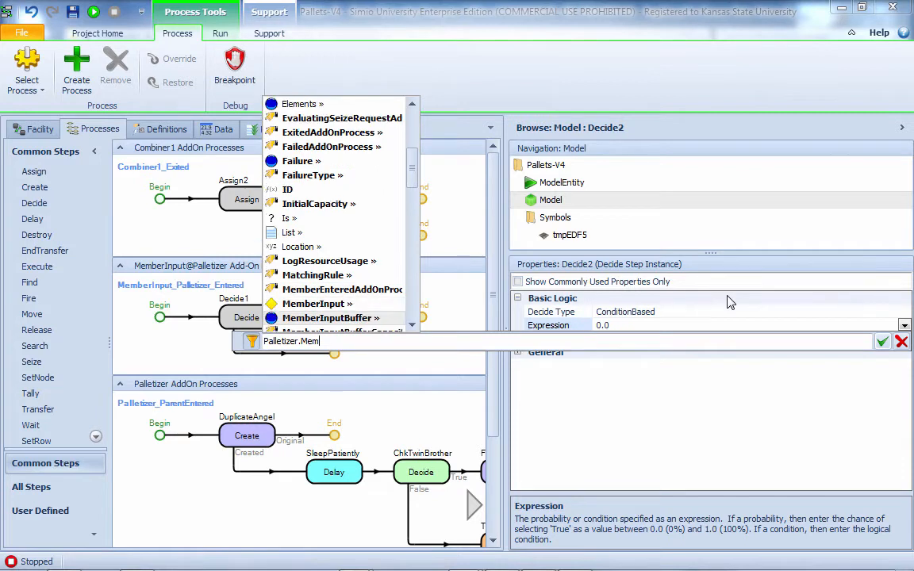
{"action": "type", "text": "berInputBuffer.Con"}
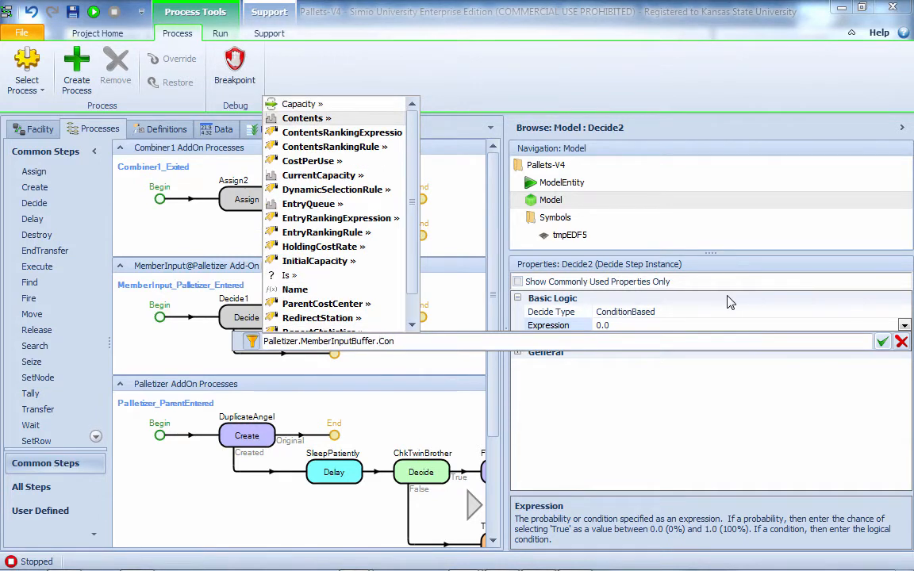
{"action": "type", "text": "tents.Nu"}
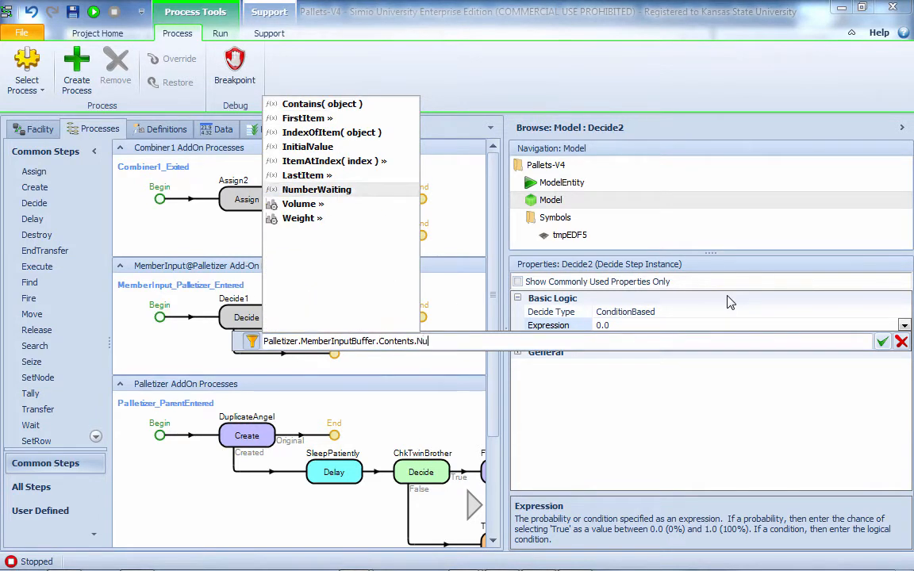
{"action": "key", "text": "Return"}
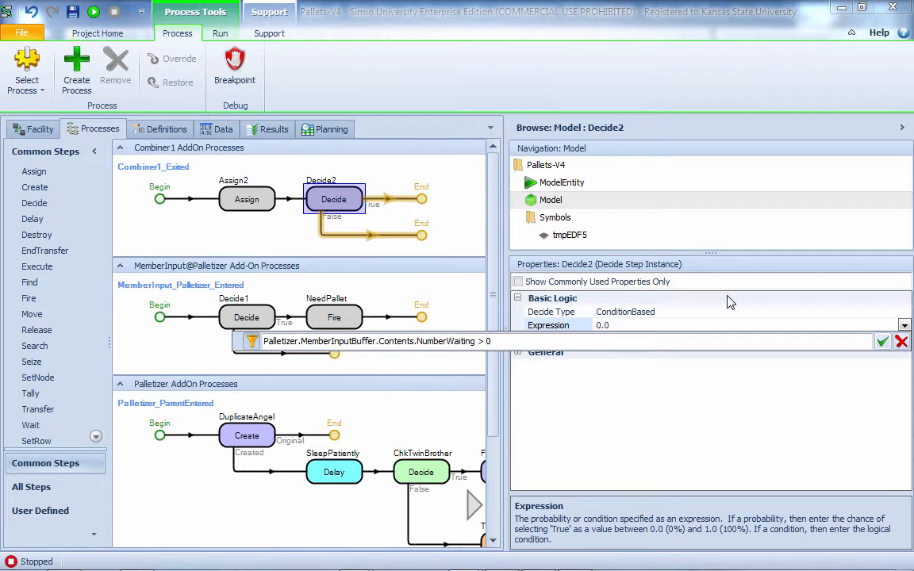
{"action": "key", "text": "Return"}
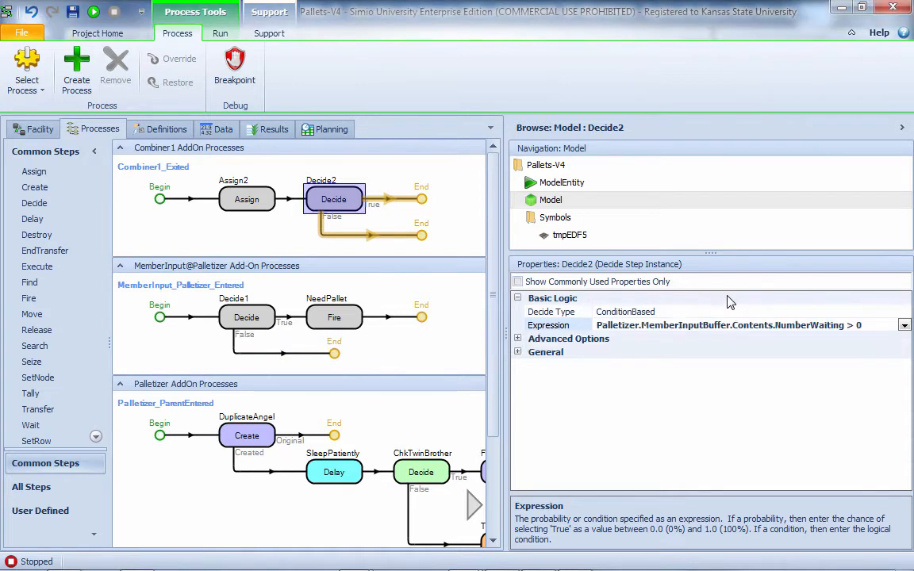
Add a Fire step named NeedPallet on the True branch of Combiner1_Exited's Decide step, with PalletNeeded as its event name.
{"action": "left_click_drag", "start_coordinate": [36, 298], "coordinate": [423, 200]}
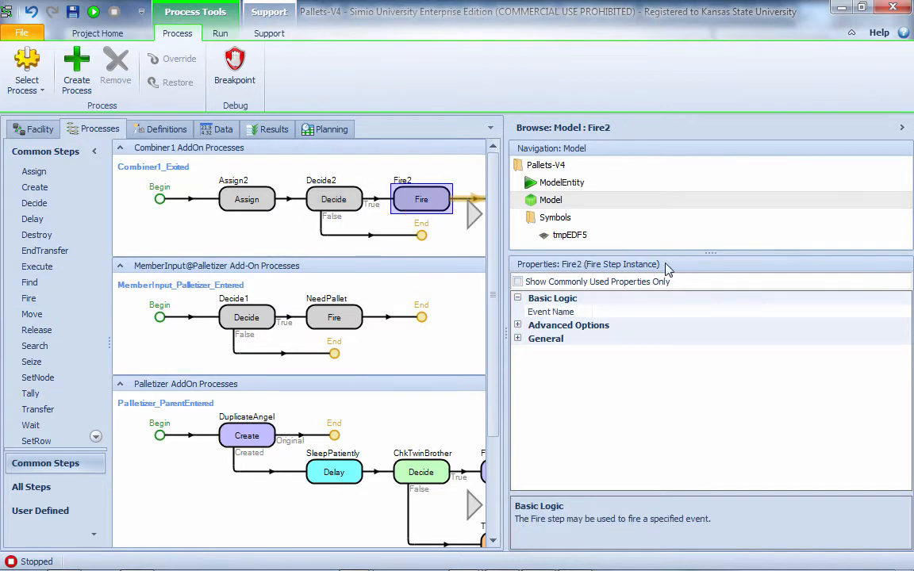
{"action": "left_click", "coordinate": [678, 310]}
{"action": "left_click", "coordinate": [905, 312]}
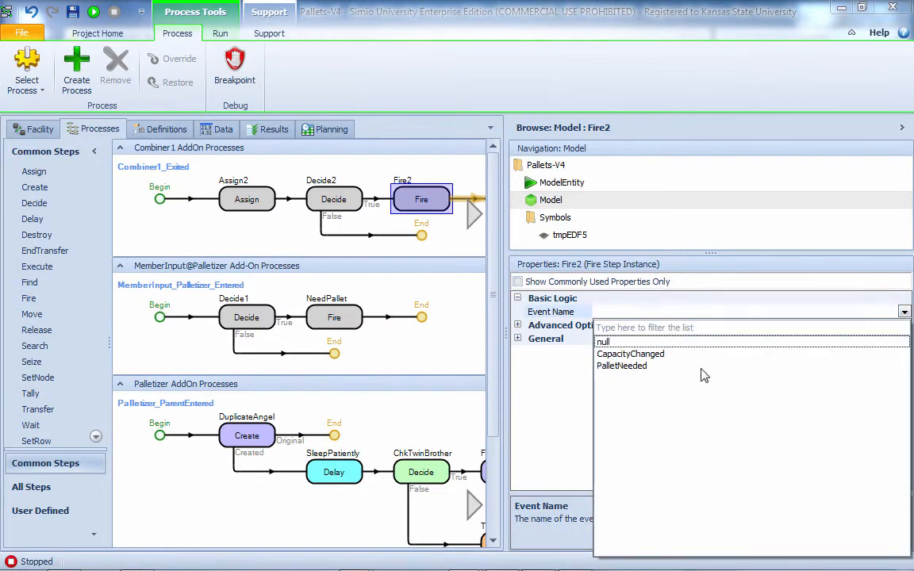
{"action": "left_click", "coordinate": [643, 368]}
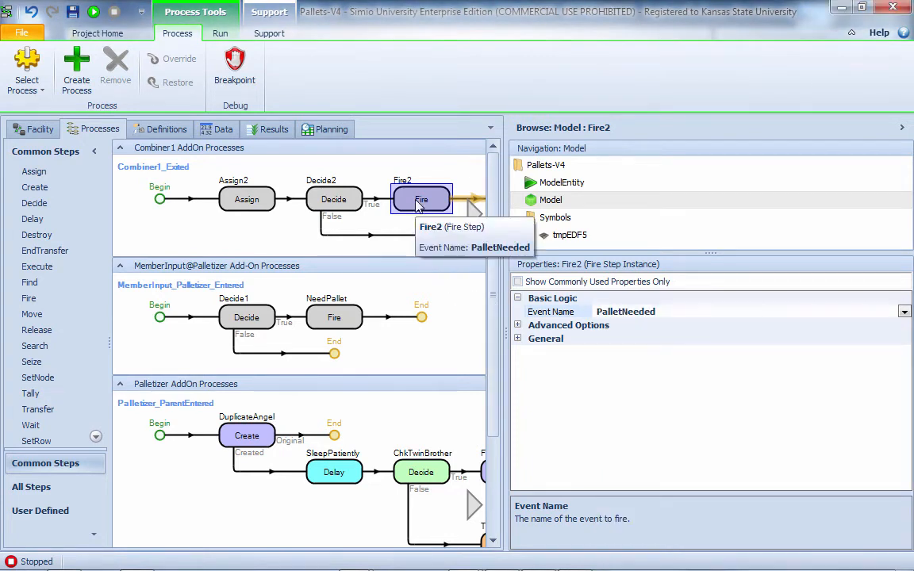
{"action": "key", "text": "F2"}
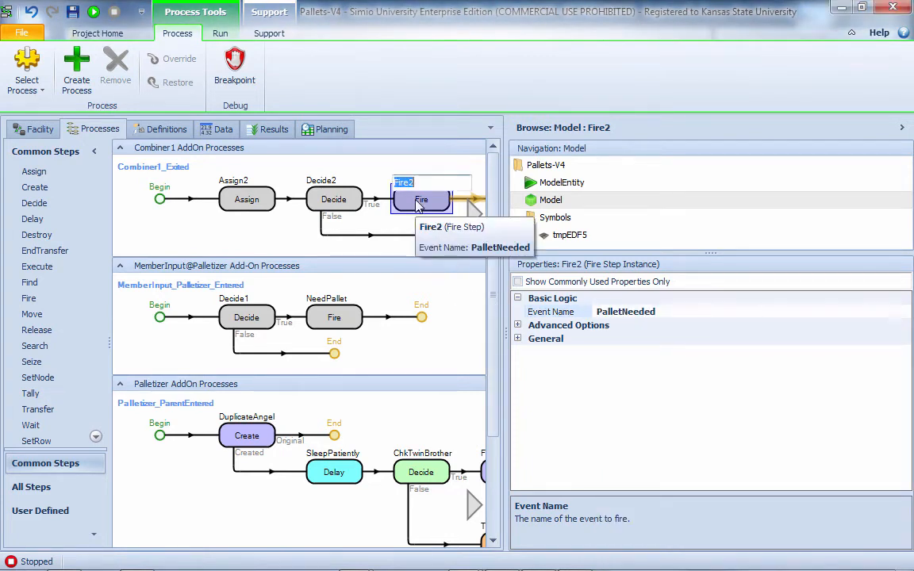
{"action": "type", "text": "Need"}
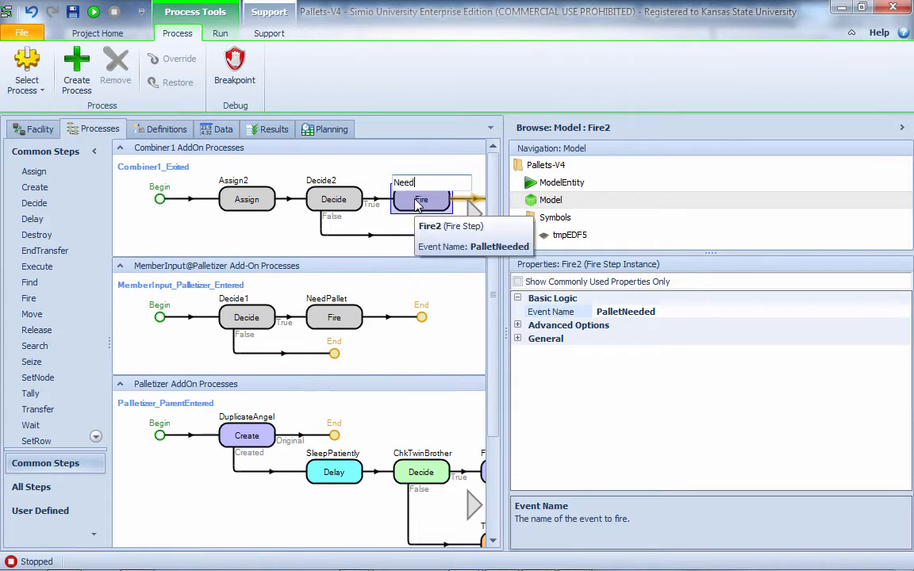
{"action": "type", "text": "Pallet"}
{"action": "key", "text": "Return"}
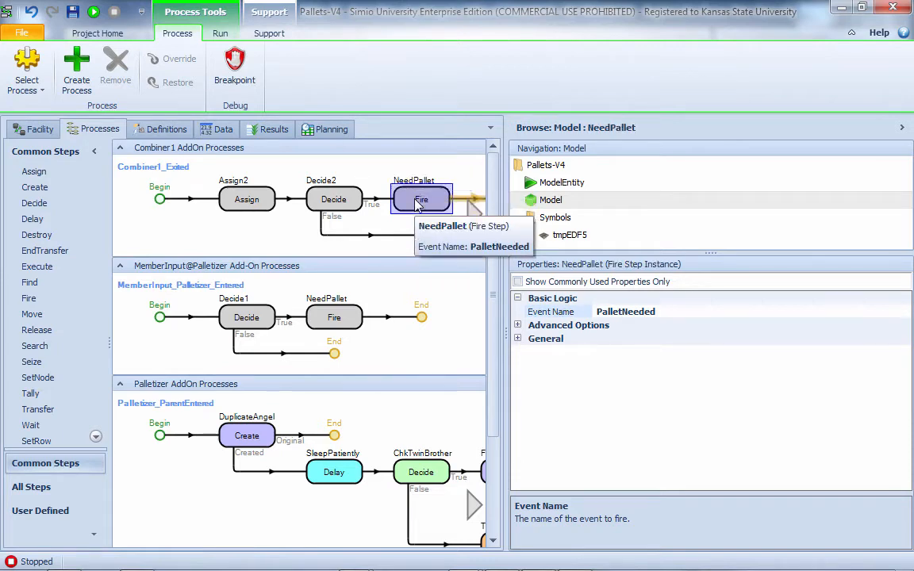
Widen the facility view and run the model briefly to check how pallets arrive at the Palletizer, ending with the run stopped.
{"action": "left_click", "coordinate": [33, 130]}
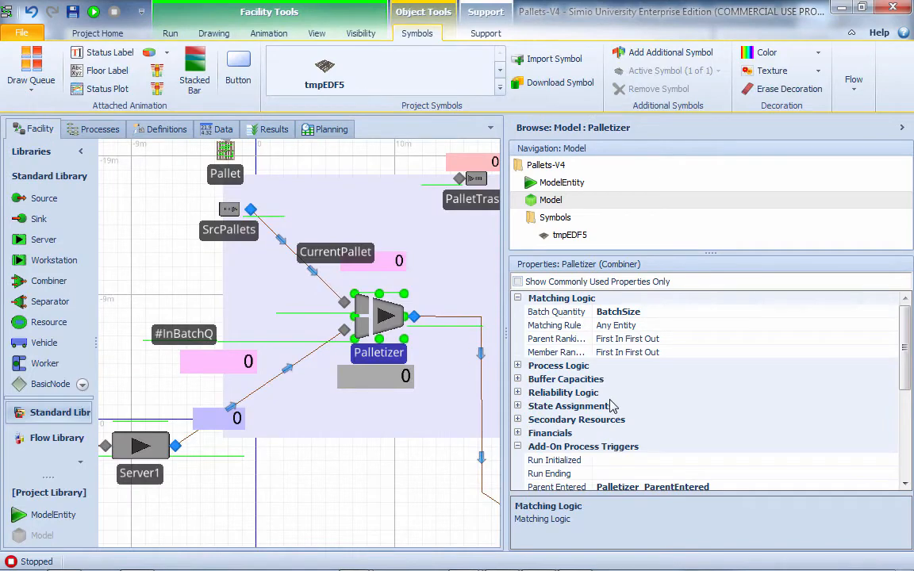
{"action": "left_click_drag", "start_coordinate": [512, 304], "coordinate": [656, 341]}
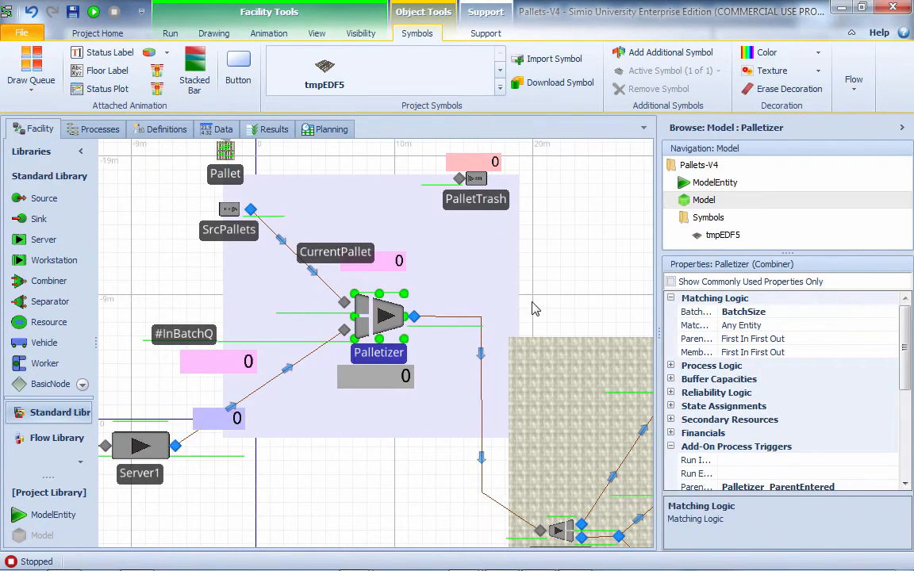
{"action": "left_click_drag", "start_coordinate": [542, 304], "coordinate": [570, 335]}
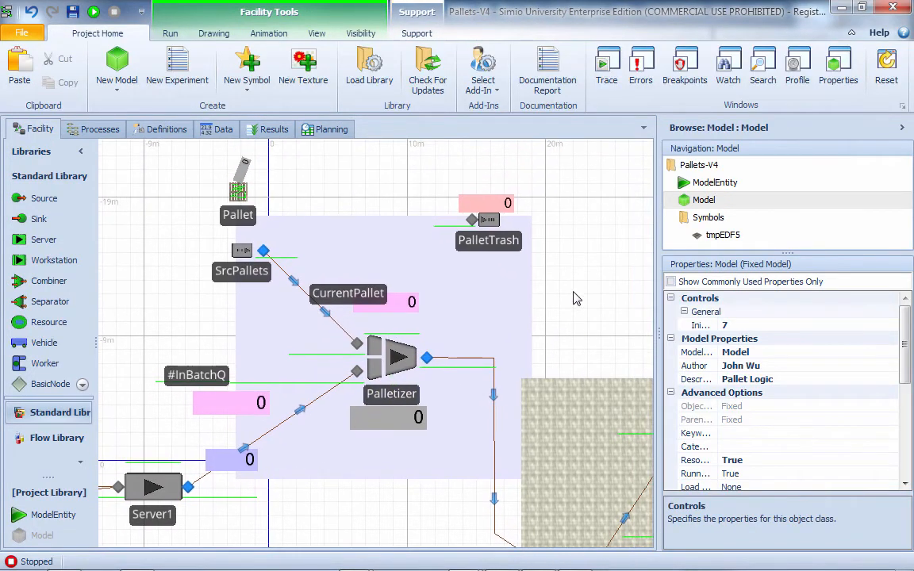
{"action": "left_click", "coordinate": [93, 11]}
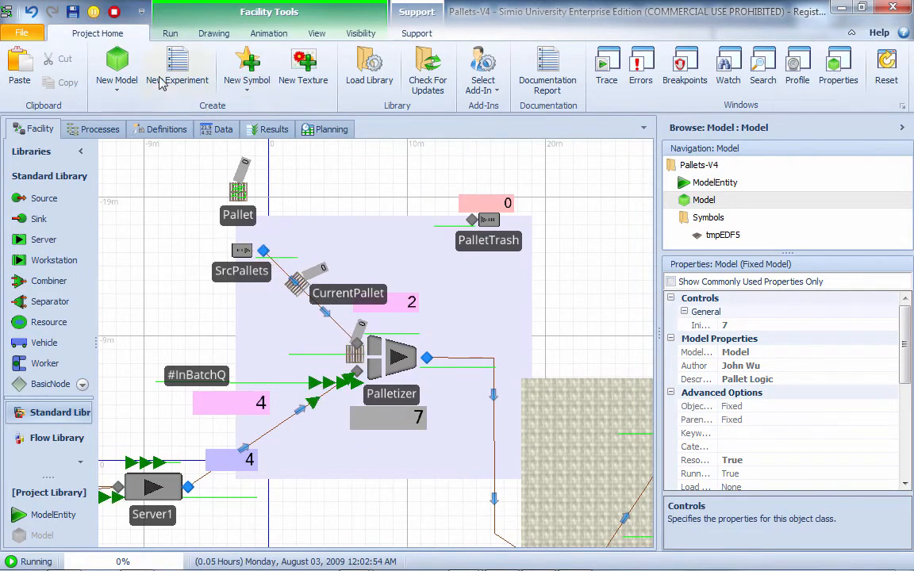
{"action": "left_click", "coordinate": [114, 11]}
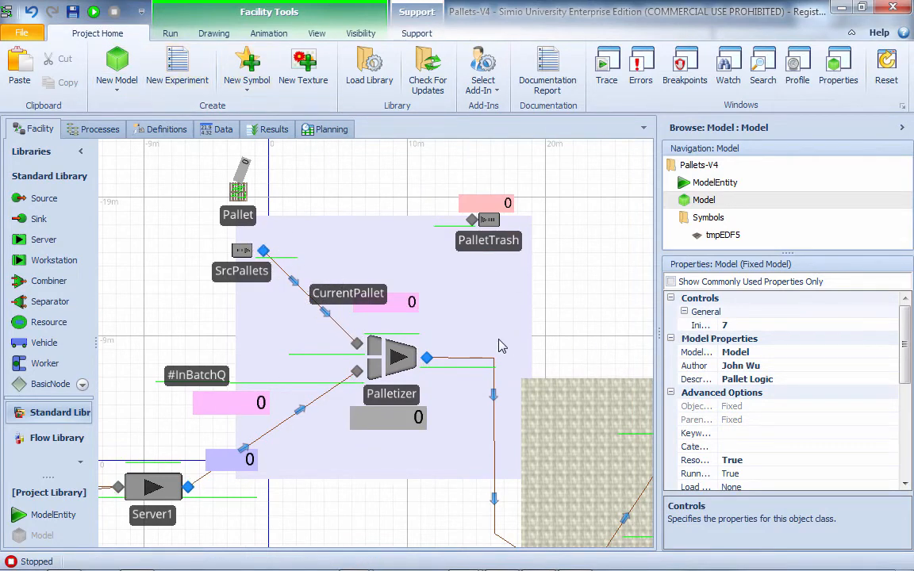
Set the initial number of entities of the SrcPallets source to 0.
{"action": "left_click", "coordinate": [230, 250]}
{"action": "left_click", "coordinate": [748, 339]}
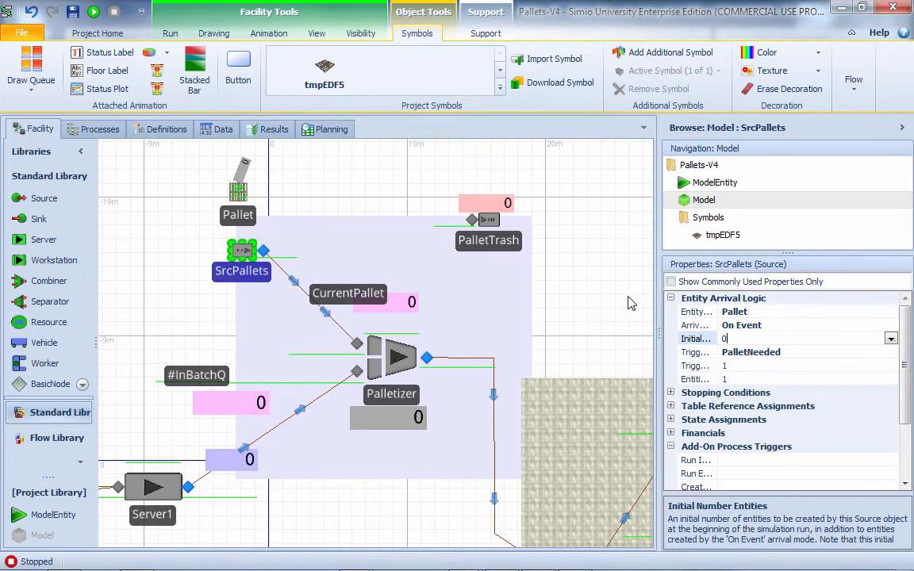
{"action": "left_click", "coordinate": [354, 380]}
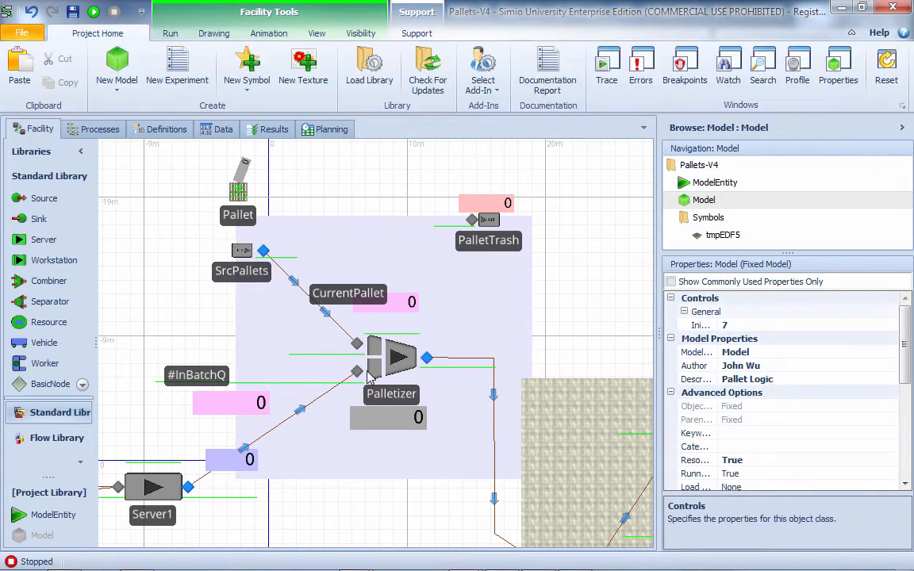
Examine the Palletizer's member input node, its MemberInputBuffer.Contents queue and its output node.
{"action": "left_click", "coordinate": [358, 373]}
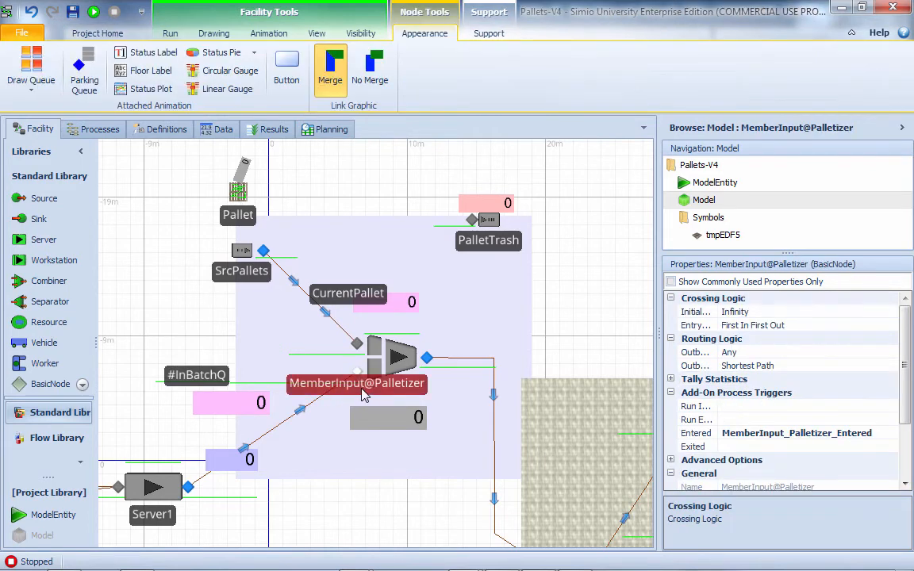
{"action": "left_click", "coordinate": [332, 386]}
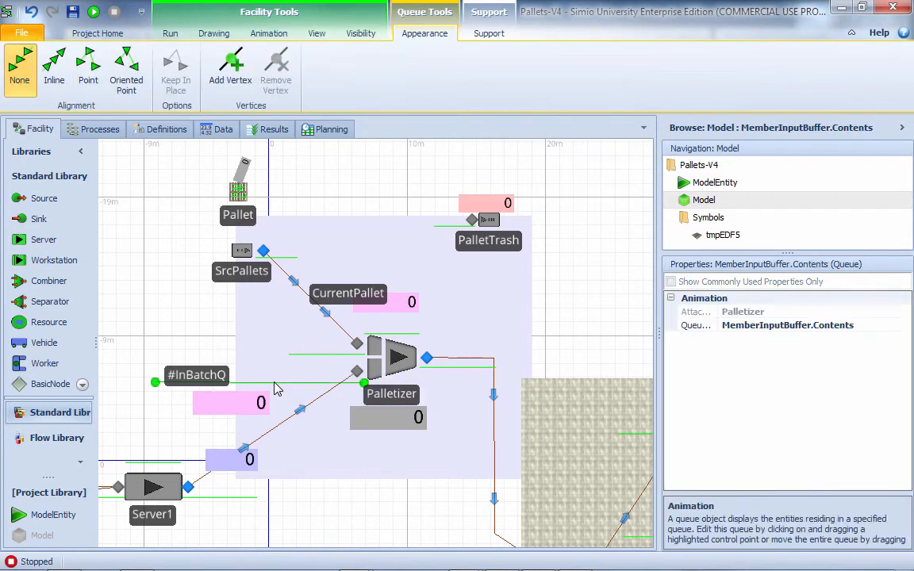
{"action": "left_click", "coordinate": [427, 359]}
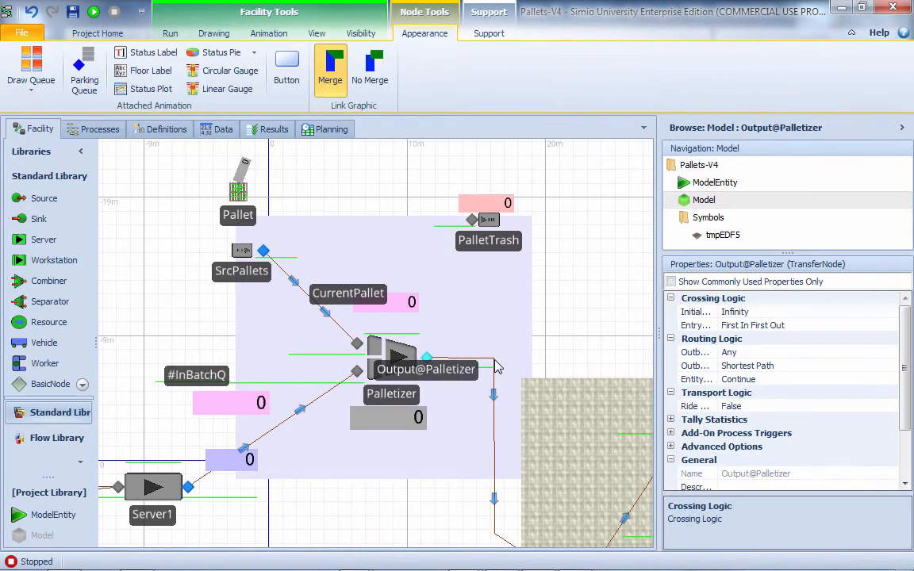
{"action": "left_click", "coordinate": [301, 388]}
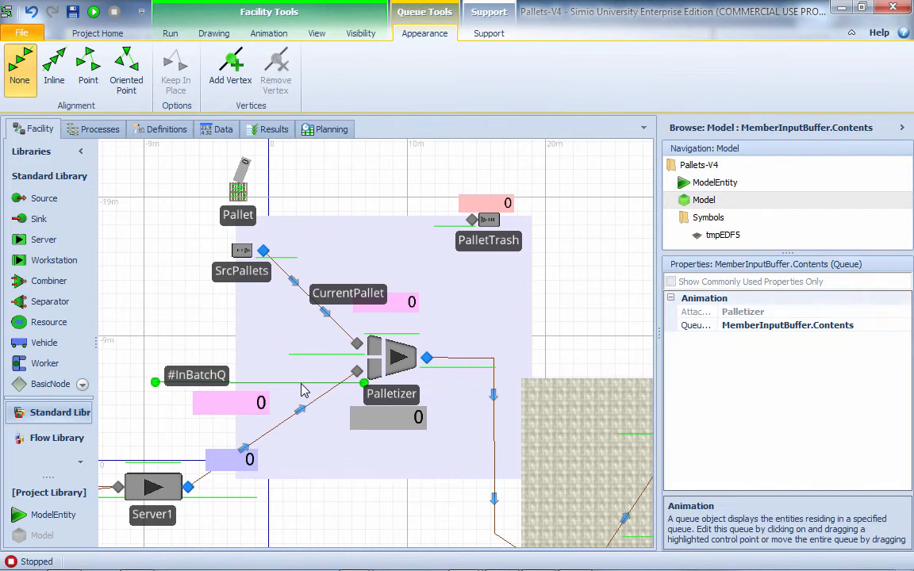
Enlarge the Pallet entity's symbol to about 3 m square.
{"action": "left_click", "coordinate": [250, 205]}
{"action": "scroll", "coordinate": [273, 208], "scroll_direction": "up", "scroll_amount": 3}
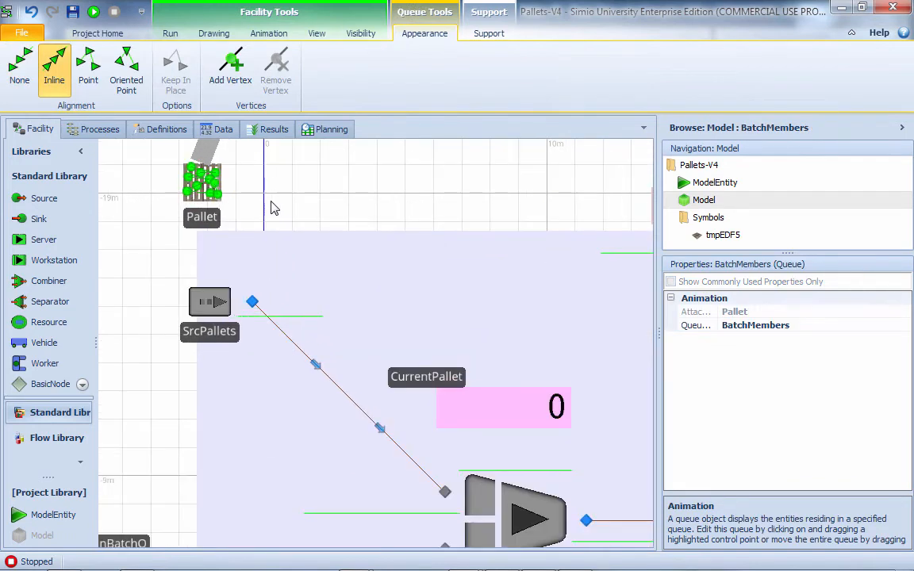
{"action": "left_click", "coordinate": [221, 204]}
{"action": "left_click_drag", "start_coordinate": [222, 203], "coordinate": [253, 236]}
Spread the vertices of the Pallet's BatchMembers queue across the enlarged pallet symbol.
{"action": "left_click", "coordinate": [249, 230]}
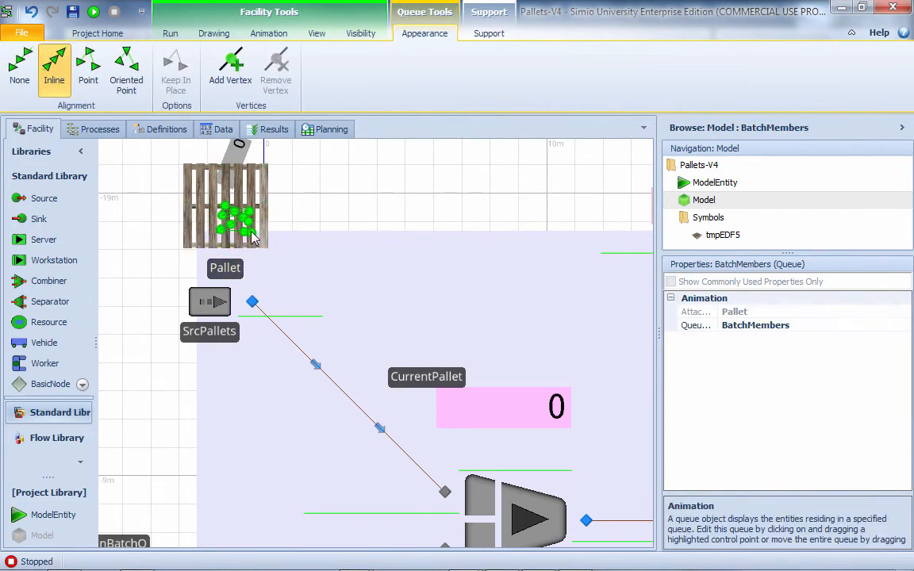
{"action": "left_click_drag", "start_coordinate": [225, 205], "coordinate": [261, 183]}
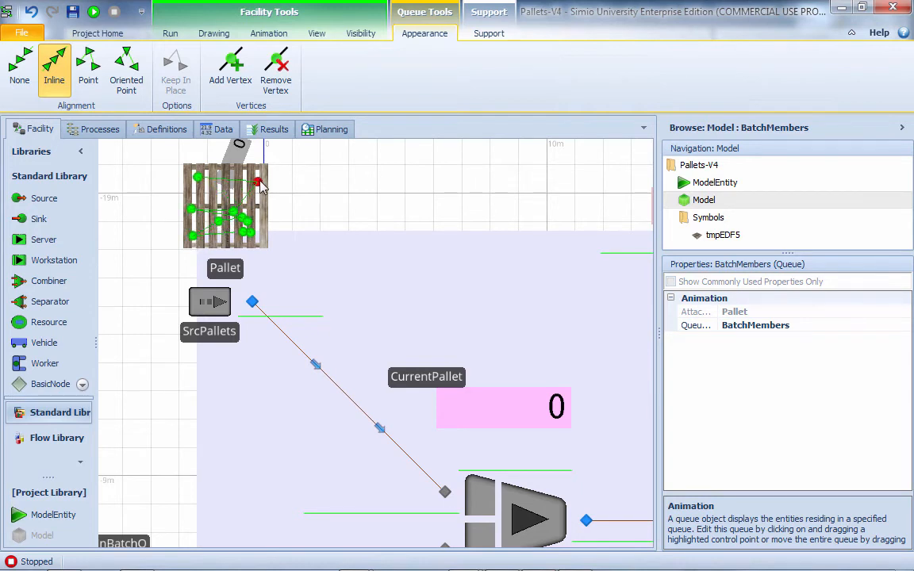
{"action": "left_click_drag", "start_coordinate": [235, 215], "coordinate": [236, 199]}
Remove two surplus vertices from the Pallet's BatchMembers queue and shift a remaining one toward the lower middle of the pallet.
{"action": "right_click", "coordinate": [236, 201]}
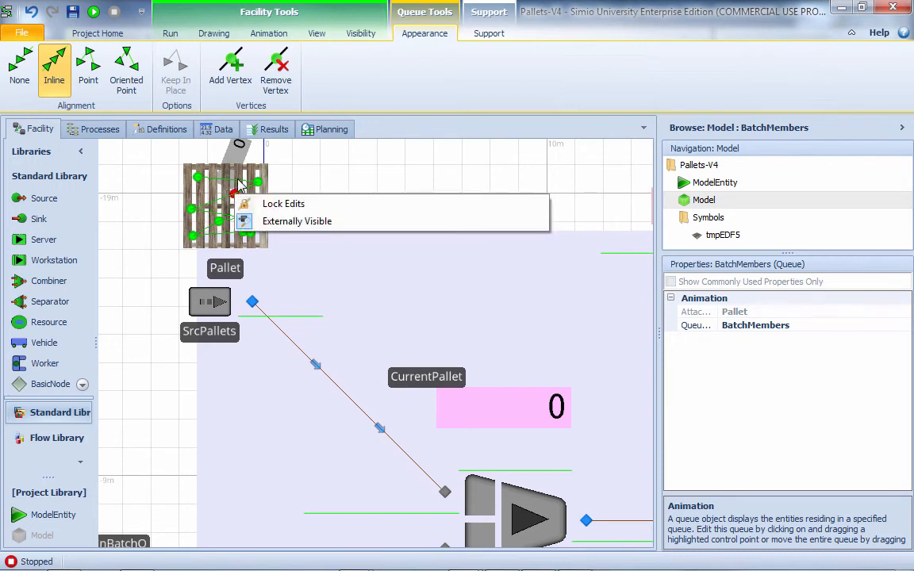
{"action": "left_click", "coordinate": [274, 80]}
{"action": "left_click", "coordinate": [240, 202]}
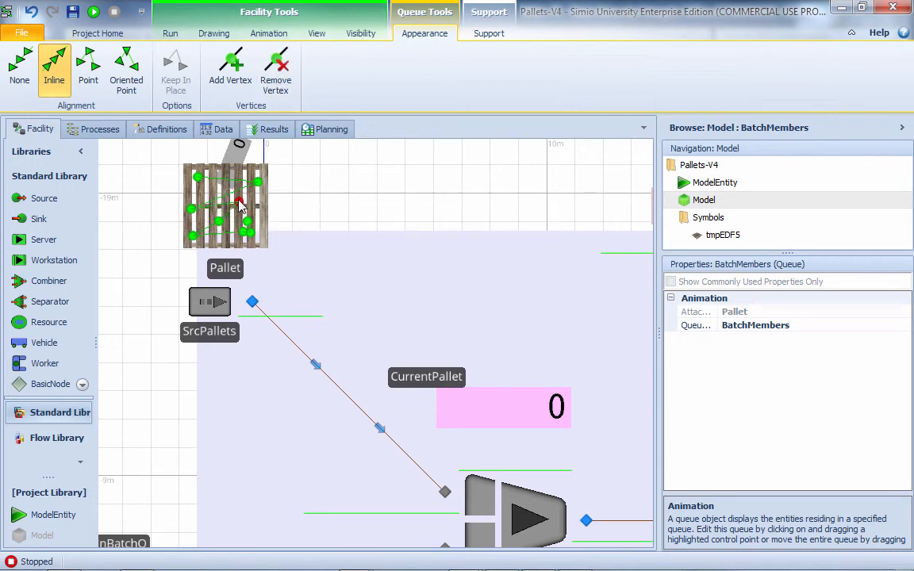
{"action": "left_click", "coordinate": [269, 78]}
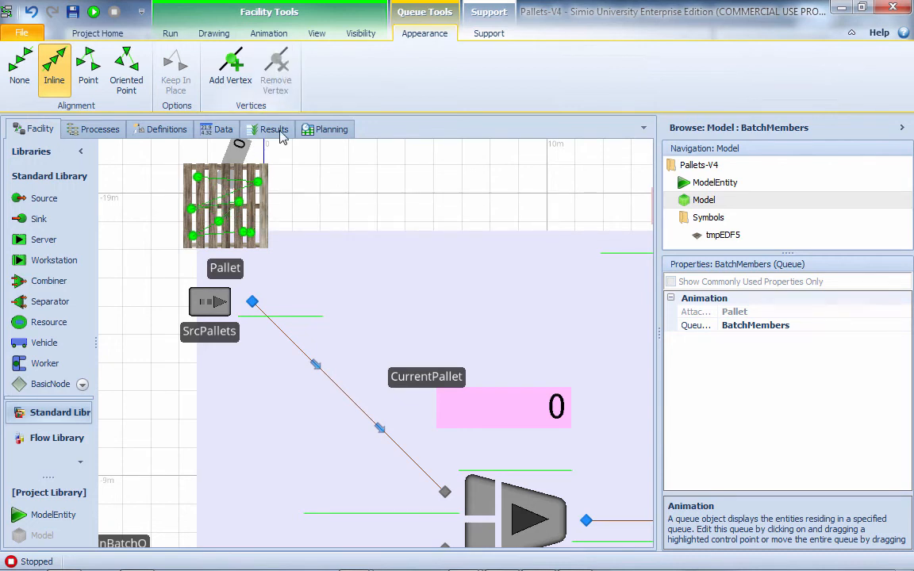
{"action": "left_click", "coordinate": [243, 231]}
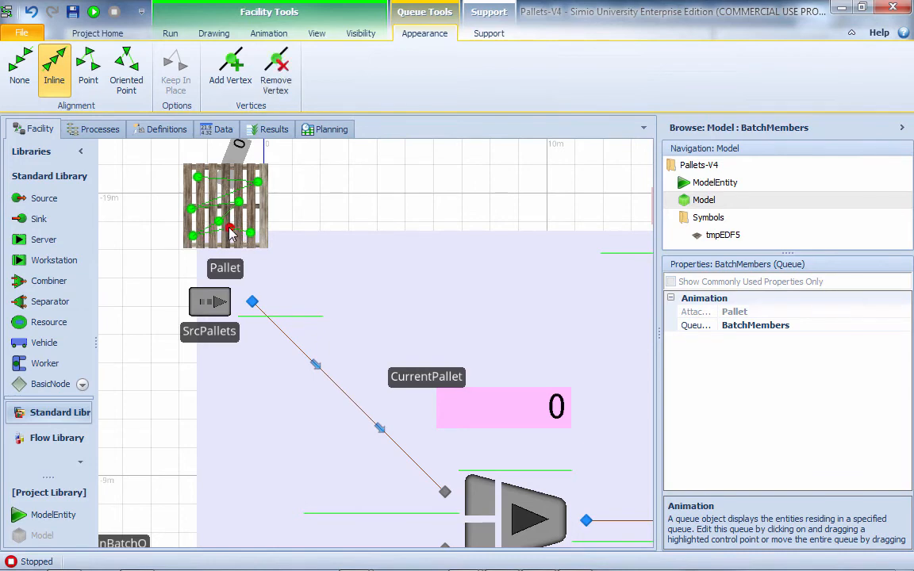
{"action": "left_click", "coordinate": [337, 206]}
Run the model and watch the pallet creation, batching and trash counts around the Palletizer.
{"action": "scroll", "coordinate": [423, 300], "scroll_direction": "down", "scroll_amount": 3}
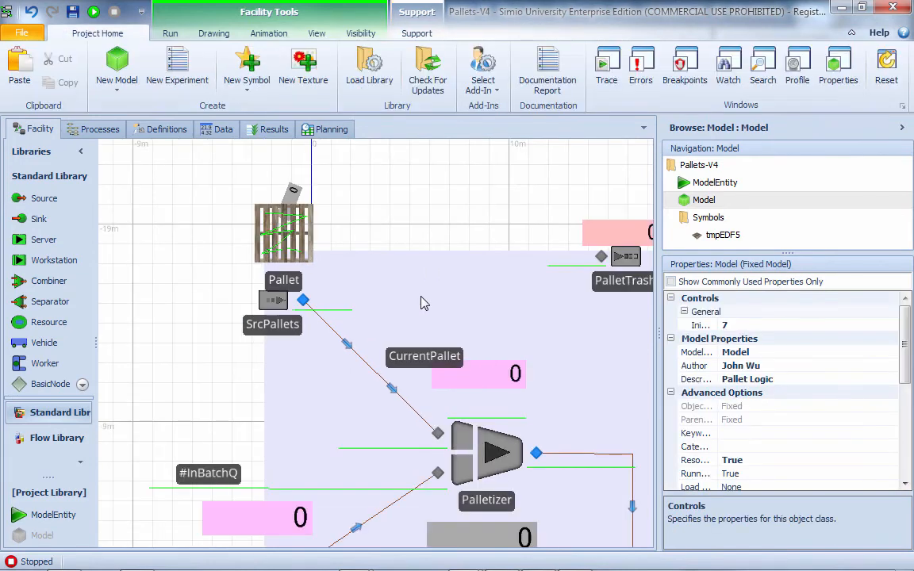
{"action": "left_click_drag", "start_coordinate": [434, 236], "coordinate": [296, 183]}
{"action": "left_click", "coordinate": [93, 12]}
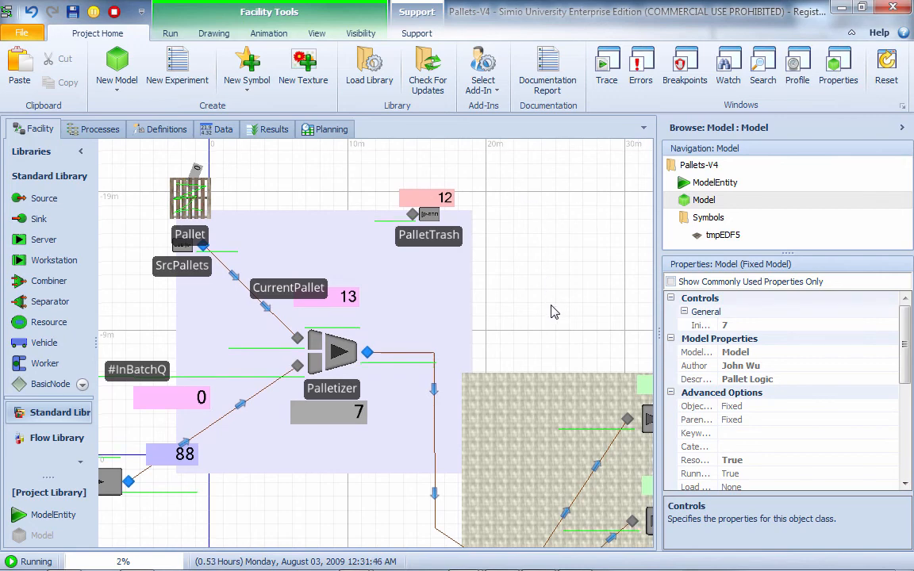
{"action": "left_click_drag", "start_coordinate": [553, 313], "coordinate": [568, 292]}
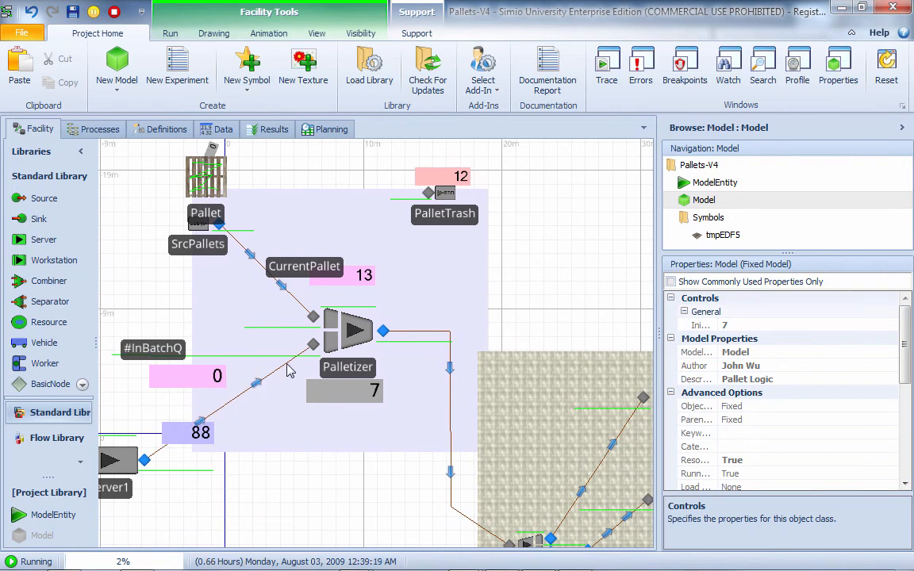
{"action": "scroll", "coordinate": [543, 325], "scroll_direction": "down", "scroll_amount": 1}
{"action": "scroll", "coordinate": [543, 326], "scroll_direction": "up", "scroll_amount": 1}
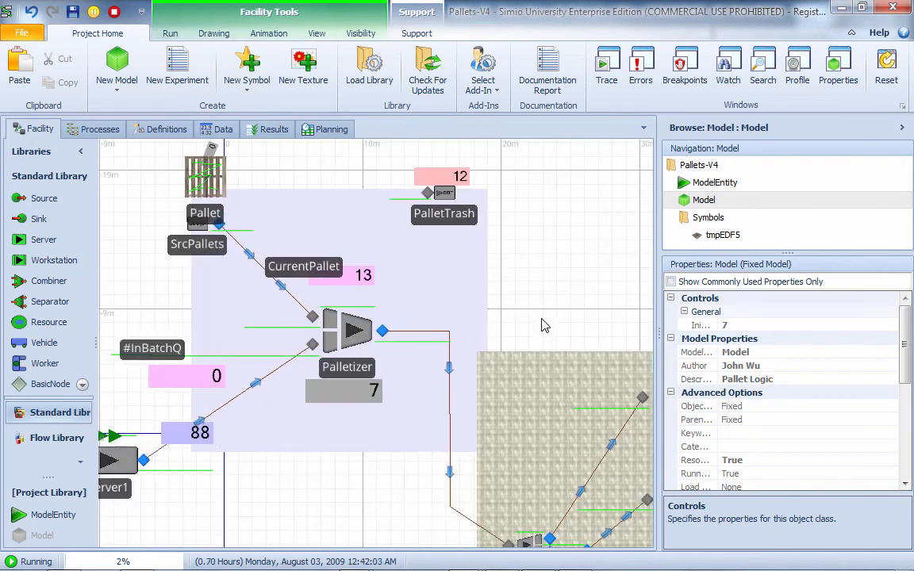